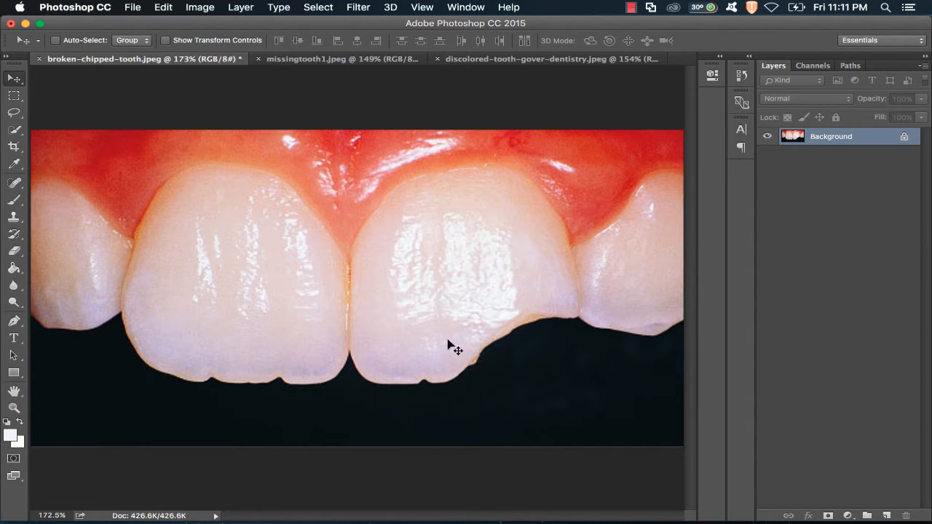
- Draw a closed Pen path around the lower outer corner of the left front tooth
{"action": "left_click", "coordinate": [14, 321]}
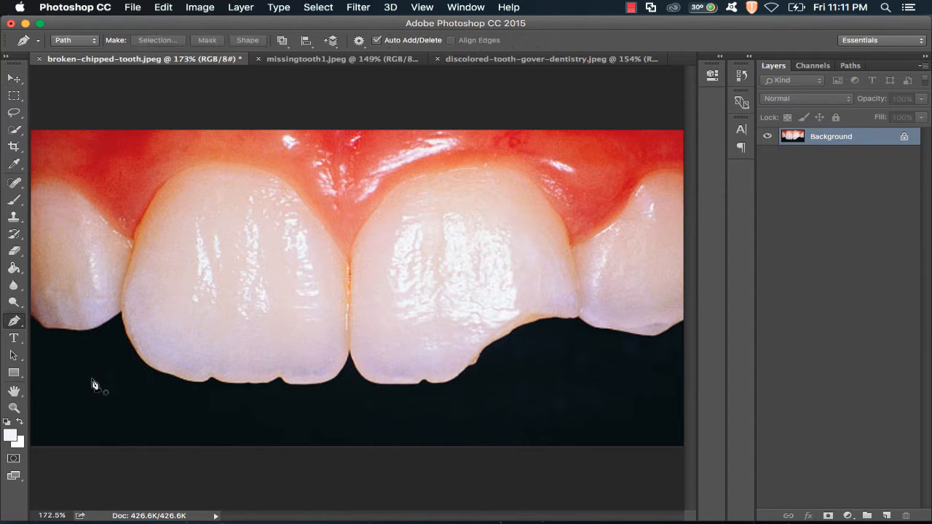
{"action": "left_click", "coordinate": [64, 388]}
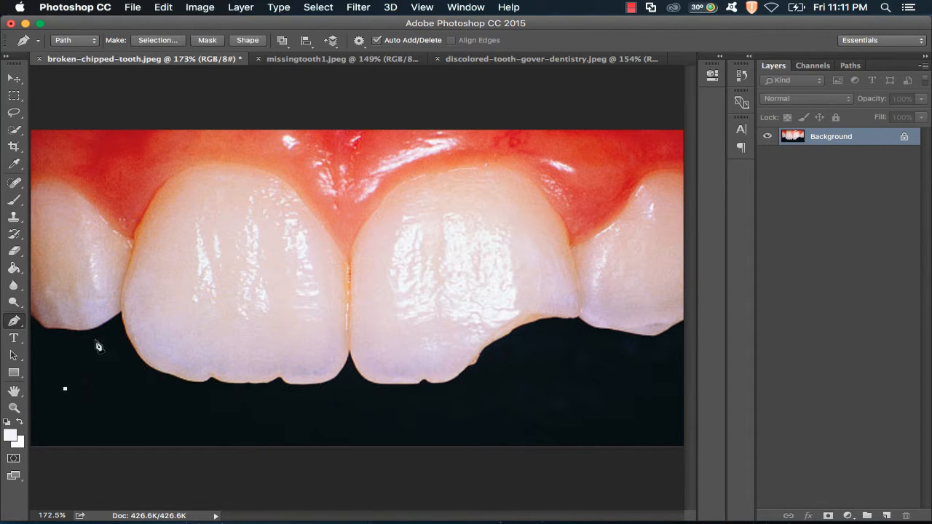
{"action": "left_click", "coordinate": [129, 301]}
{"action": "left_click", "coordinate": [217, 334]}
{"action": "key", "text": "ctrl+z"}
{"action": "left_click_drag", "start_coordinate": [244, 358], "coordinate": [240, 414]}
{"action": "left_click", "coordinate": [66, 390]}
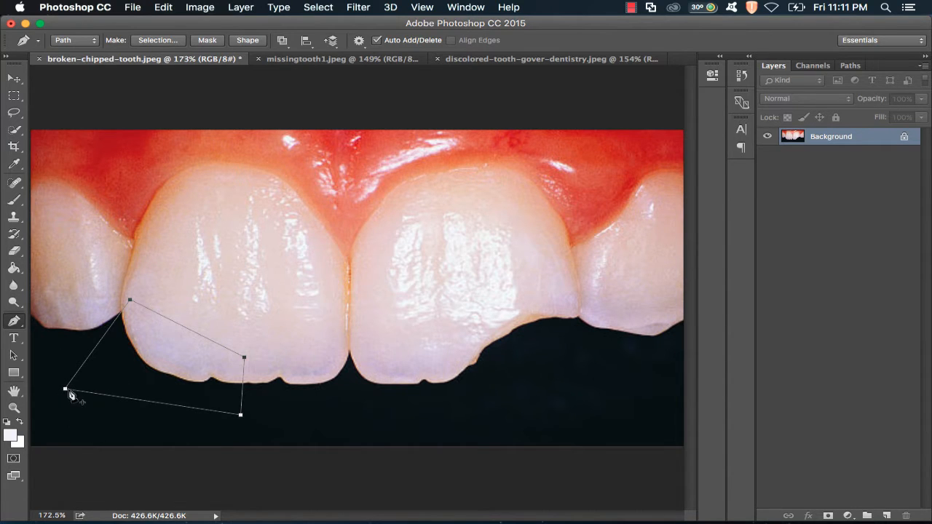
- Turn the path into a selection with a feather radius of 0 pixels
{"action": "right_click", "coordinate": [135, 365]}
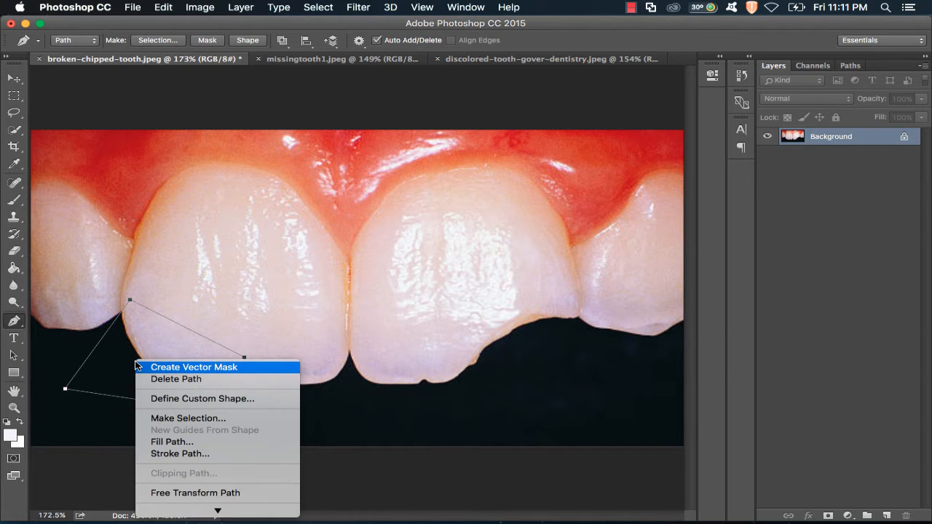
{"action": "left_click", "coordinate": [188, 419]}
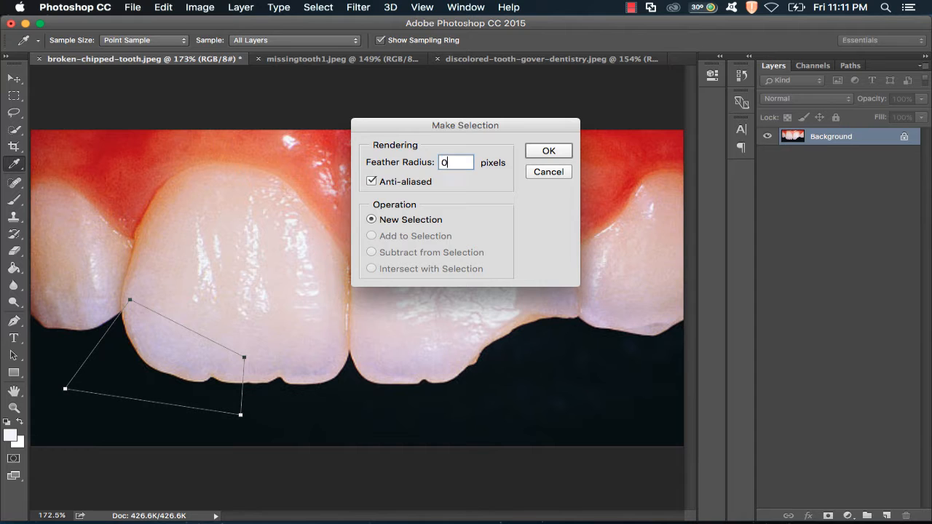
{"action": "key", "text": "Return"}
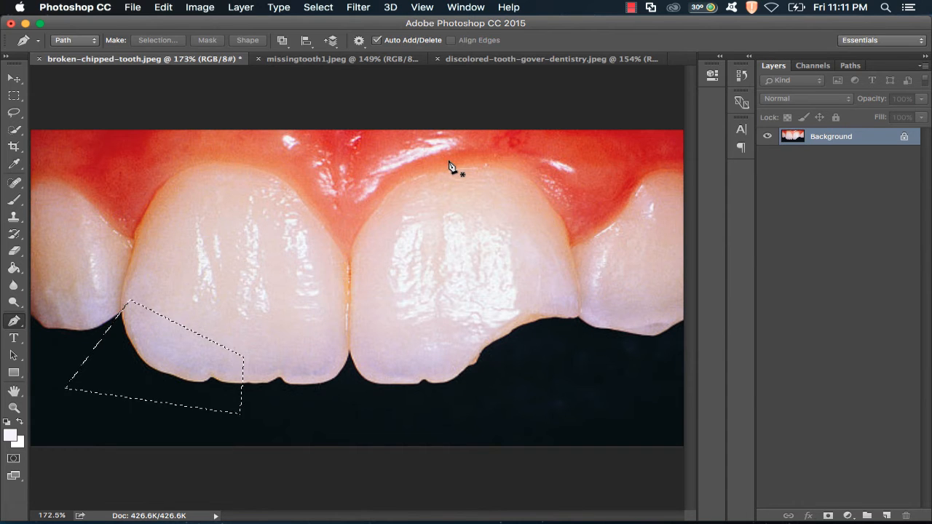
- Add a new layer and name it "Fixed Tooth"
{"action": "left_click", "coordinate": [14, 96]}
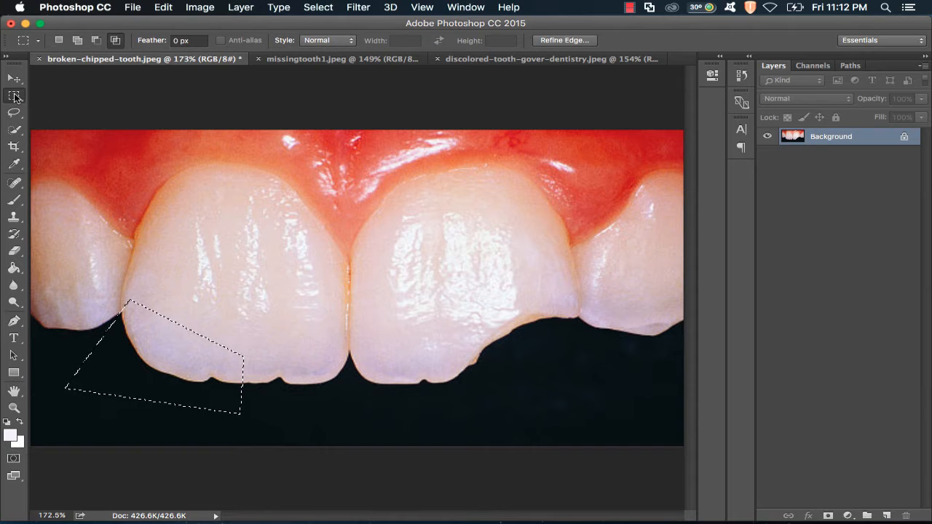
{"action": "left_click", "coordinate": [886, 515]}
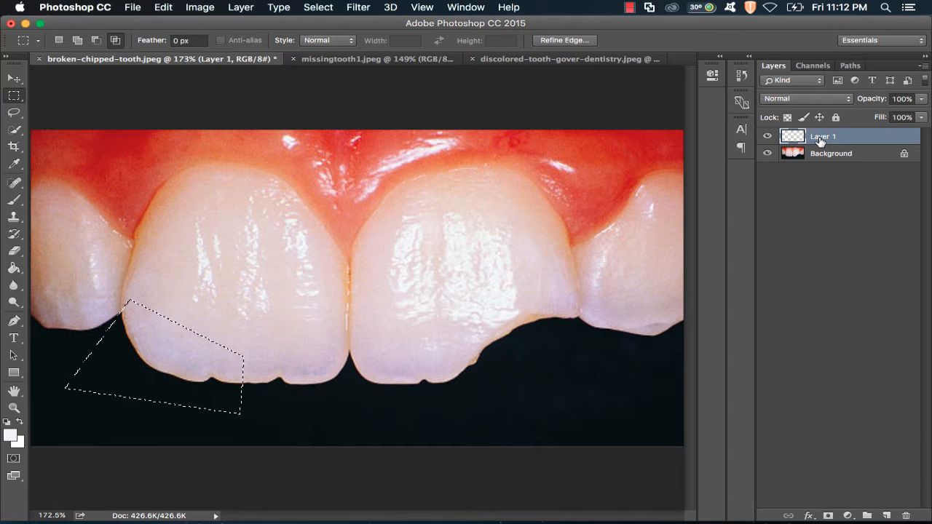
{"action": "double_click", "coordinate": [820, 138]}
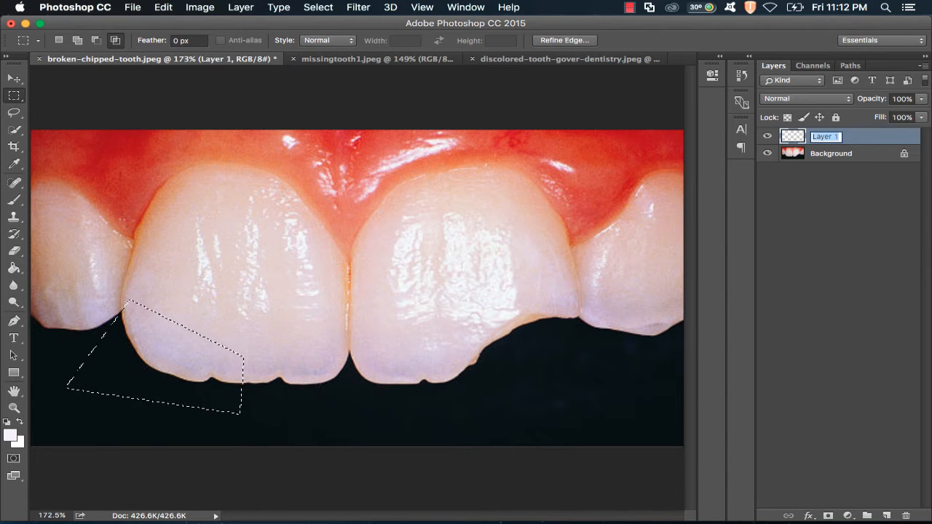
{"action": "type", "text": "Fixed Tooth"}
{"action": "key", "text": "Return"}
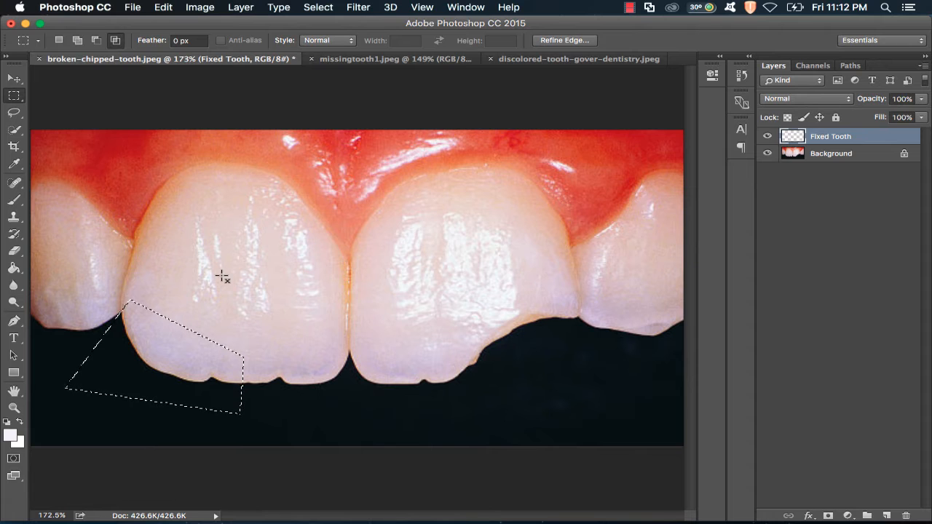
- Try to copy the selection while the empty Fixed Tooth layer is active
{"action": "key", "text": "super+c"}
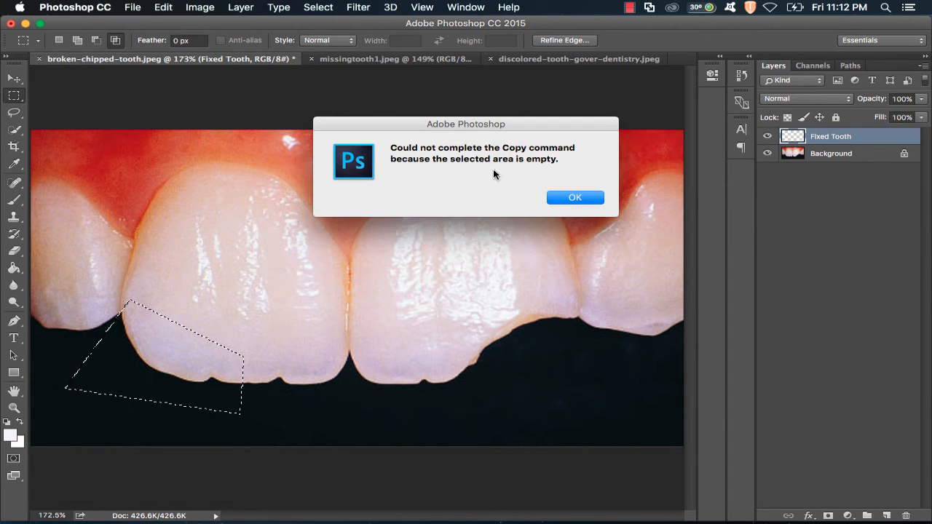
{"action": "left_click", "coordinate": [573, 203]}
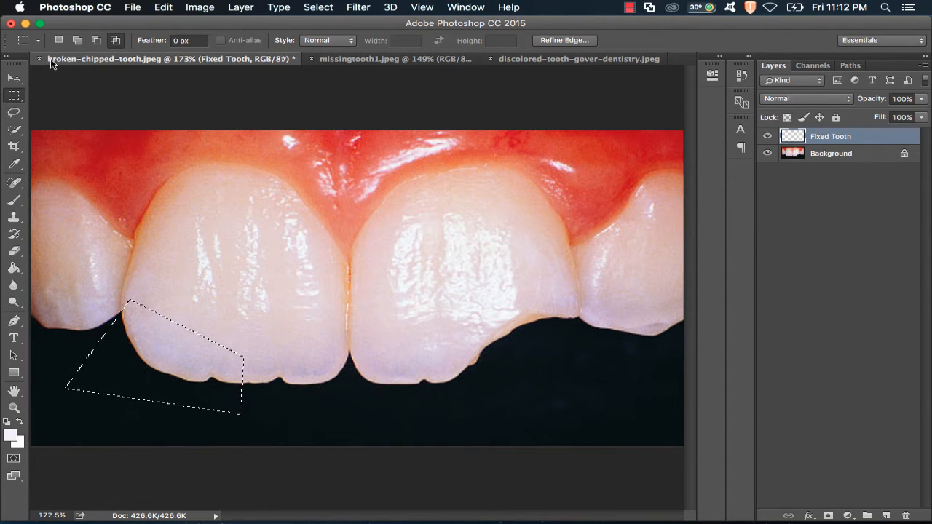
{"action": "left_click", "coordinate": [163, 8]}
- Copy the selected tooth corner from the Background layer and paste it onto the Fixed Tooth layer
{"action": "left_click", "coordinate": [795, 138]}
{"action": "left_click", "coordinate": [824, 155]}
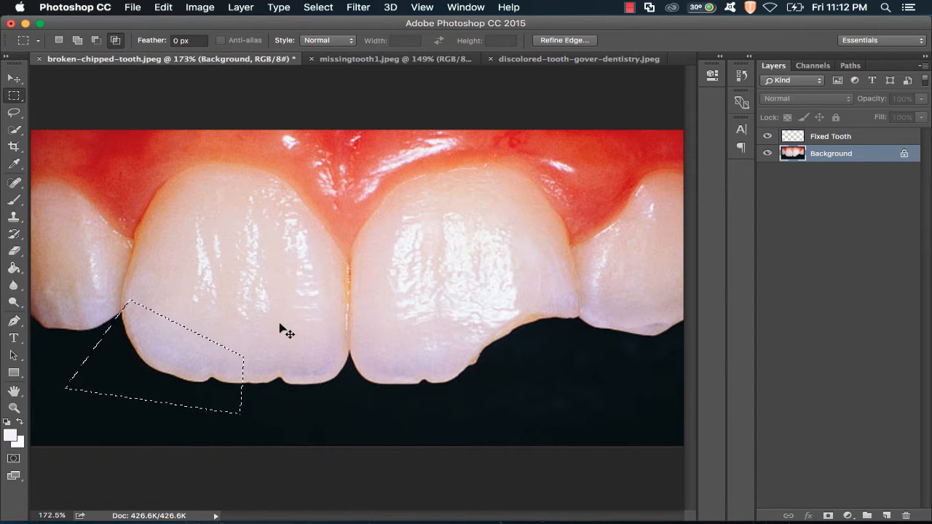
{"action": "key", "text": "super+c"}
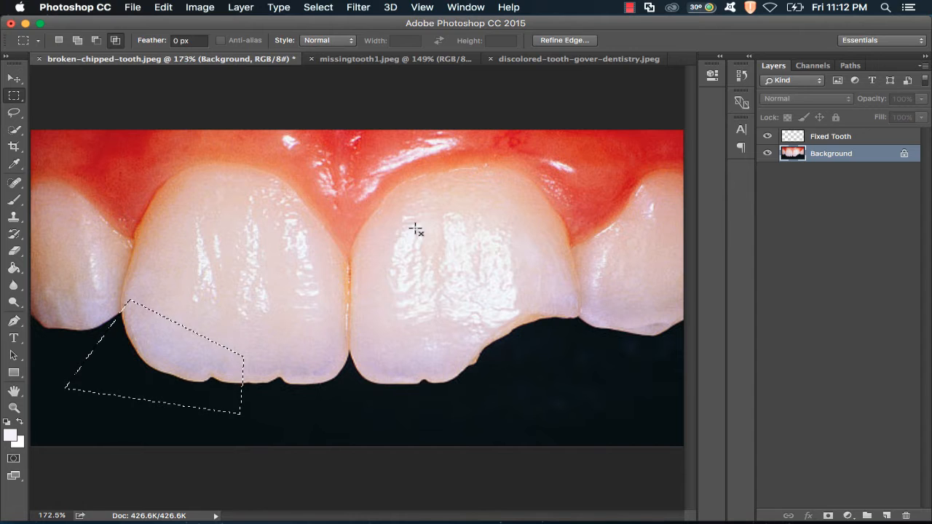
{"action": "left_click", "coordinate": [843, 138]}
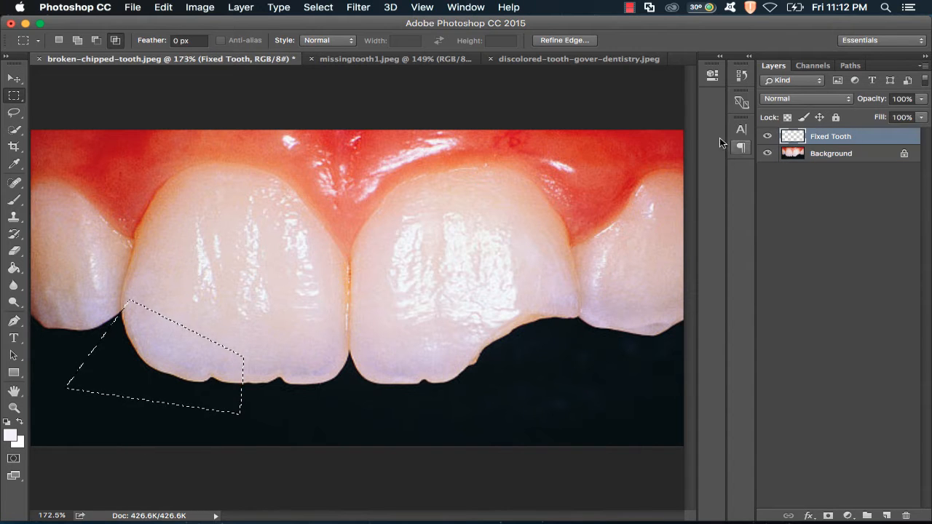
{"action": "key", "text": "super+d"}
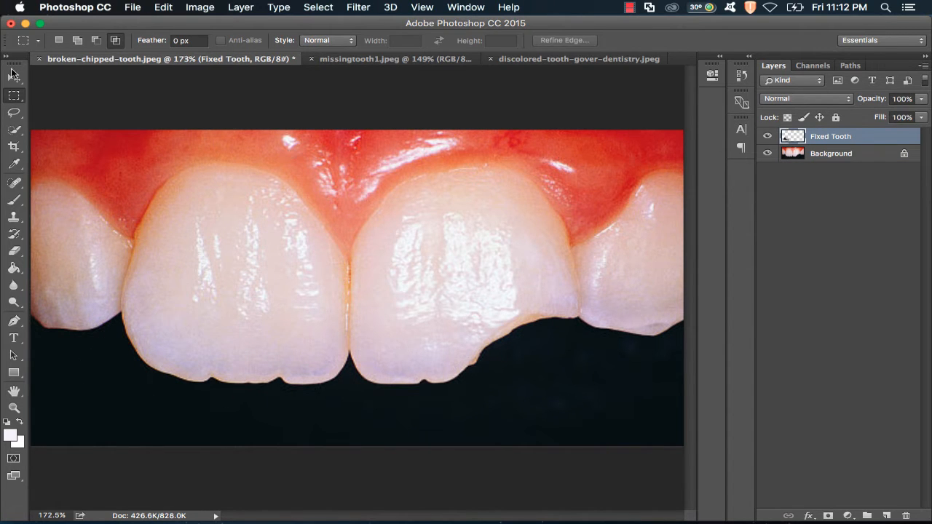
- Move the pasted tooth piece over the chipped corner of the right front tooth
{"action": "left_click", "coordinate": [14, 78]}
{"action": "left_click_drag", "start_coordinate": [222, 345], "coordinate": [577, 334]}
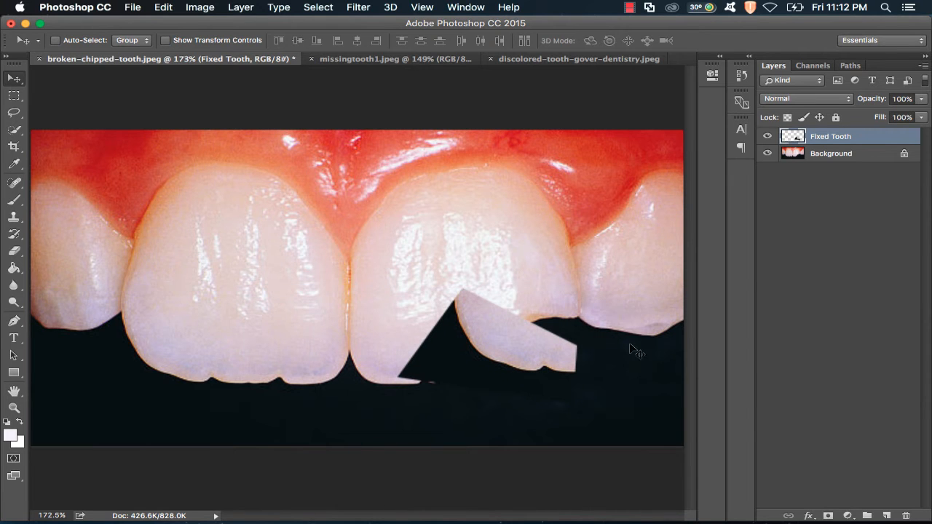
{"action": "left_click", "coordinate": [767, 154]}
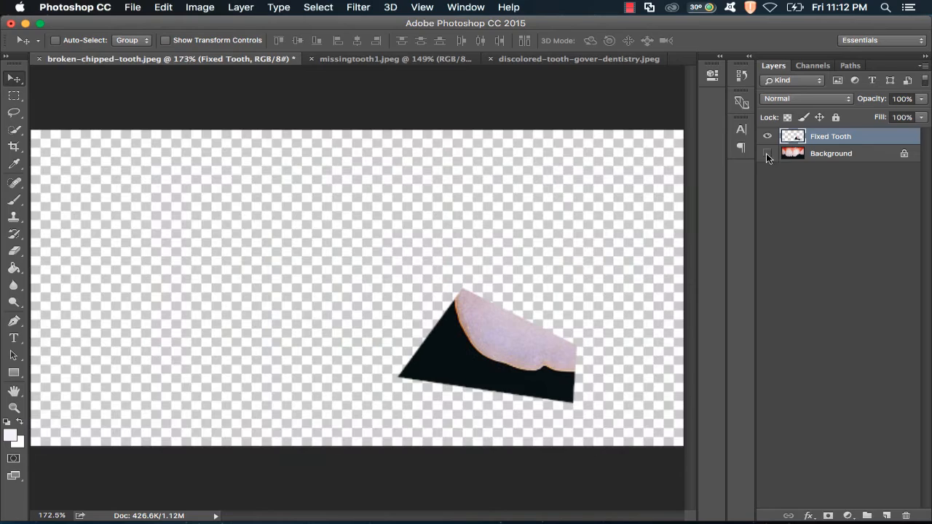
{"action": "mouse_move", "coordinate": [531, 363]}
{"action": "left_mouse_down"}
{"action": "mouse_move", "coordinate": [476, 335]}
{"action": "mouse_move", "coordinate": [529, 357]}
{"action": "left_mouse_up"}
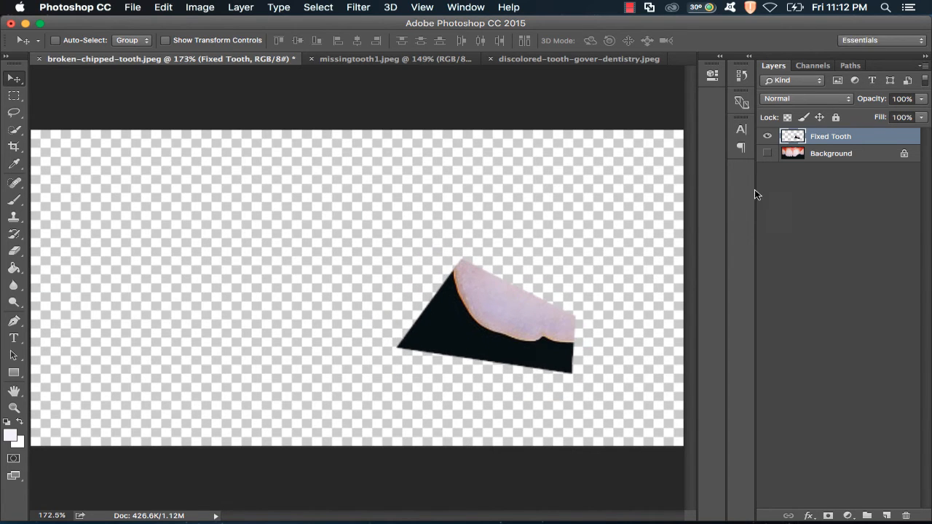
{"action": "left_click", "coordinate": [768, 153]}
{"action": "left_click_drag", "start_coordinate": [535, 310], "coordinate": [493, 317]}
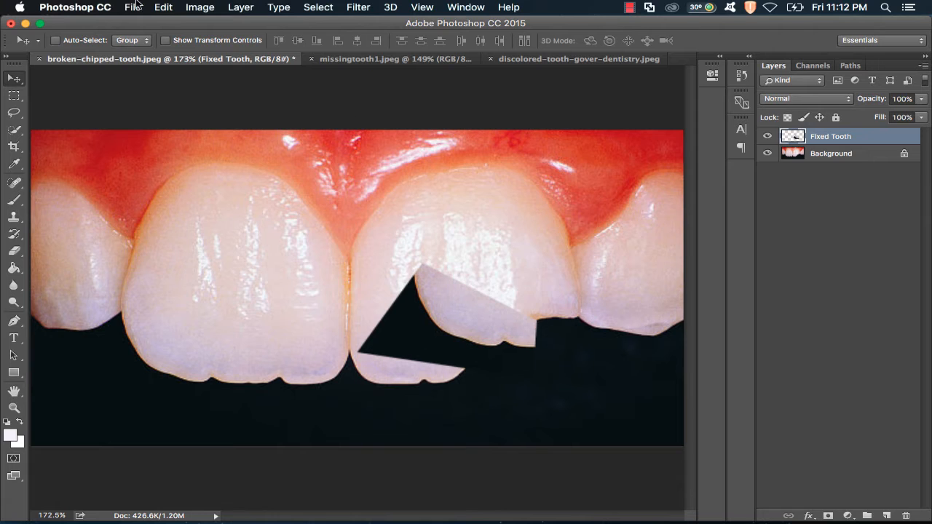
- Flip the pasted piece horizontally and position it against the broken edge of the right tooth
{"action": "left_click", "coordinate": [177, 8]}
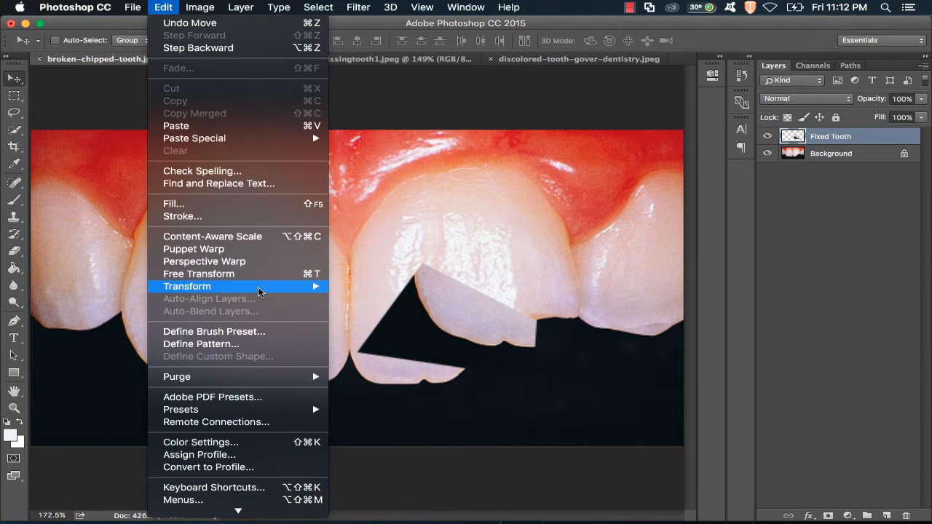
{"action": "mouse_move", "coordinate": [259, 288]}
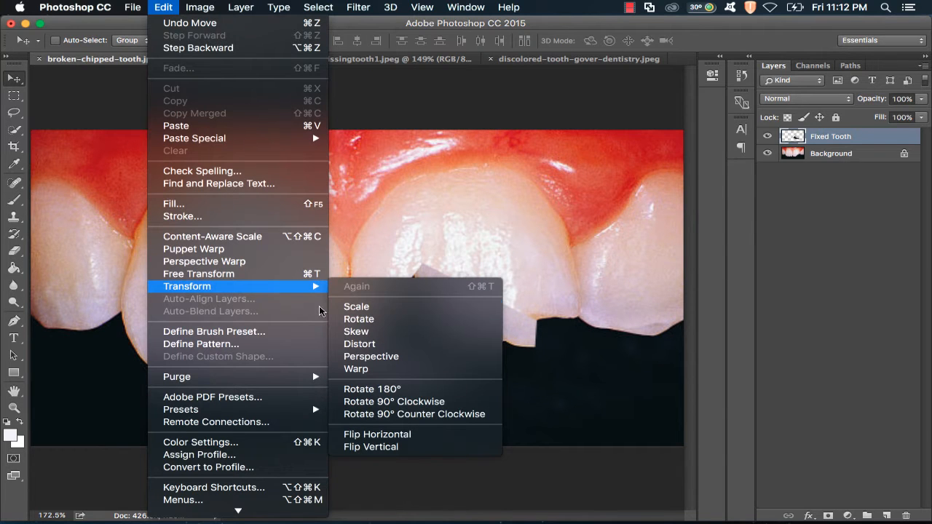
{"action": "left_click", "coordinate": [430, 444]}
{"action": "left_click_drag", "start_coordinate": [464, 378], "coordinate": [536, 375]}
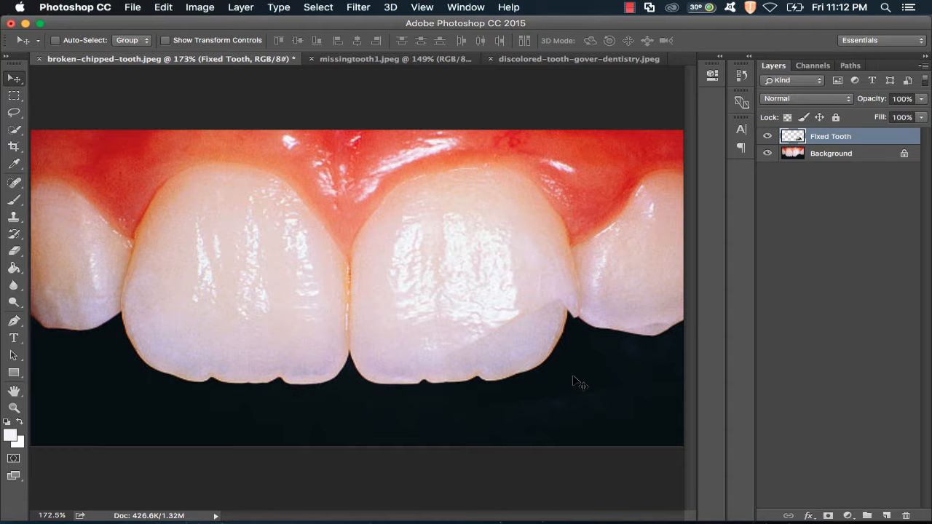
- Stretch the piece with Free Transform to about 112% width so it fills the chip
{"action": "key", "text": "super+t"}
{"action": "left_click_drag", "start_coordinate": [624, 356], "coordinate": [646, 363]}
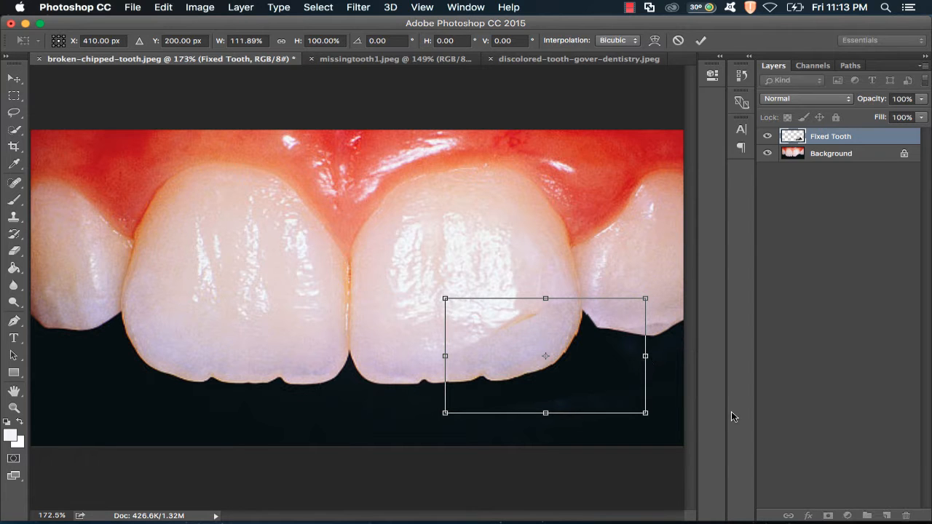
{"action": "key", "text": "Return"}
- Set up the Clone Stamp with a 27 px soft brush sampling All Layers and clone over the lower patch seam
{"action": "key", "text": "z"}
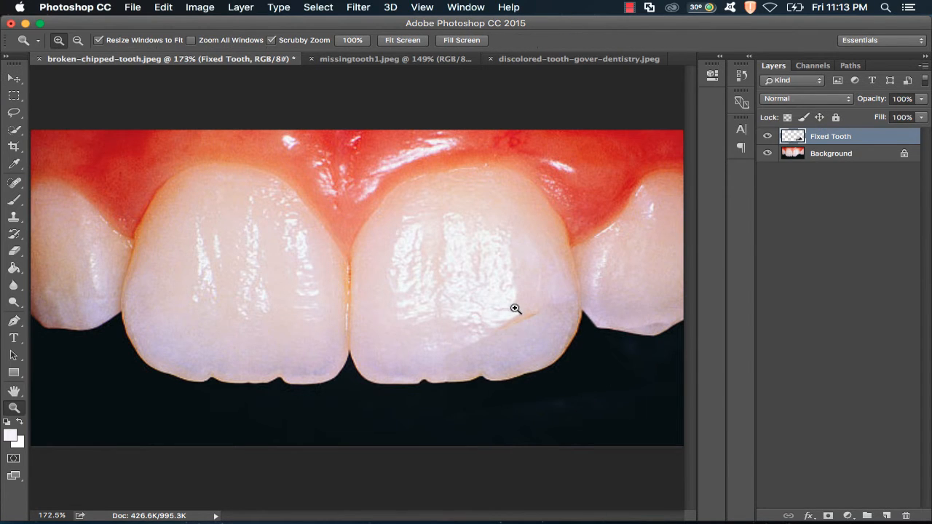
{"action": "left_click", "coordinate": [515, 309]}
{"action": "left_click", "coordinate": [515, 312]}
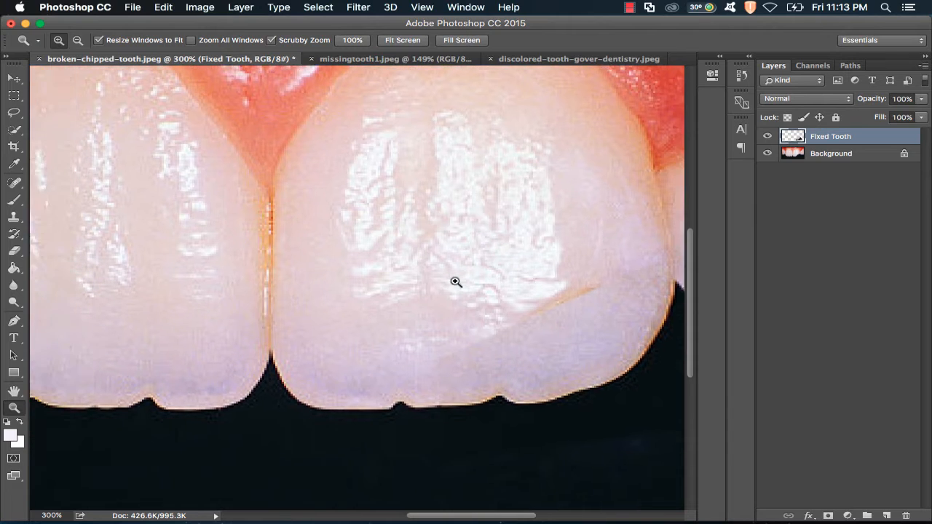
{"action": "scroll", "coordinate": [466, 289], "scroll_direction": "down", "scroll_amount": 1}
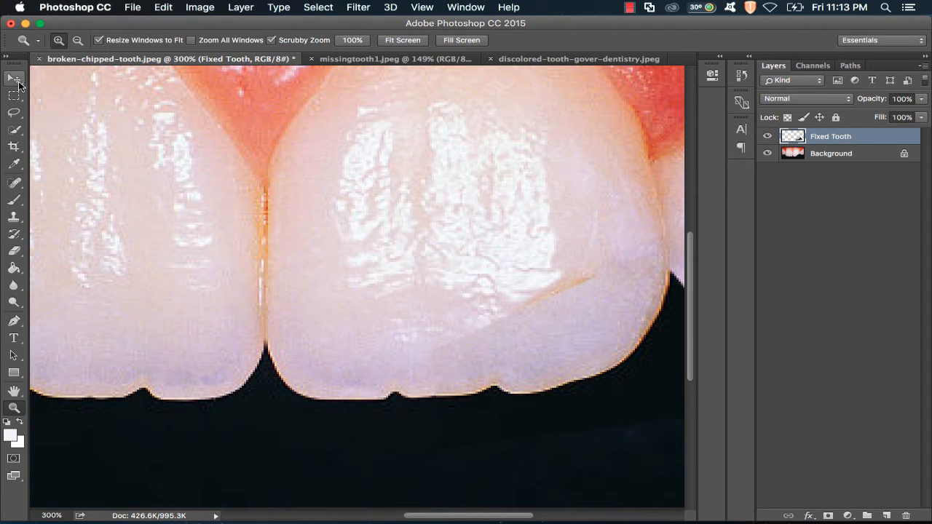
{"action": "left_click", "coordinate": [15, 79]}
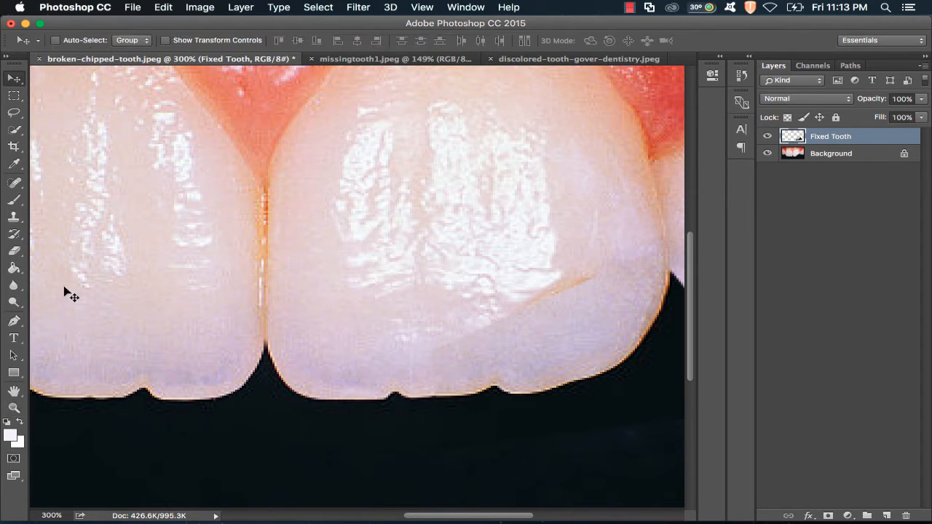
{"action": "left_click", "coordinate": [12, 220]}
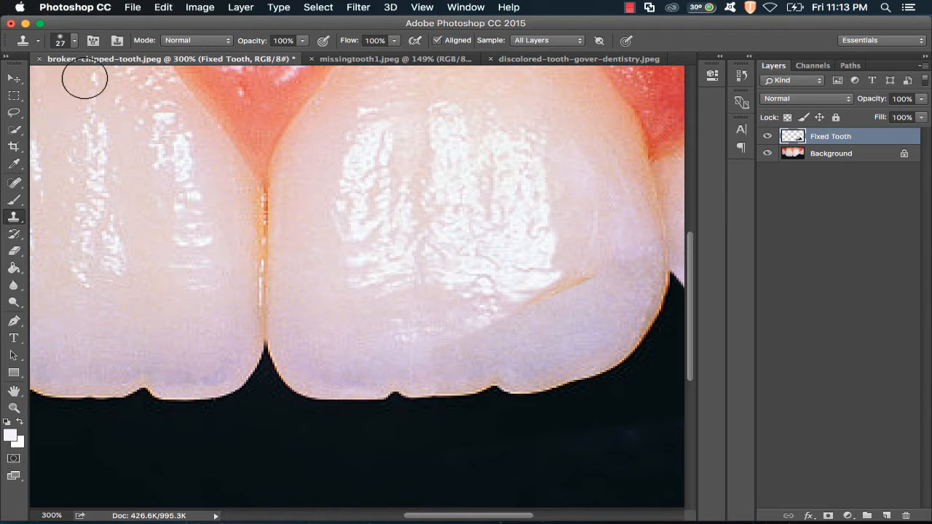
{"action": "left_click", "coordinate": [76, 42]}
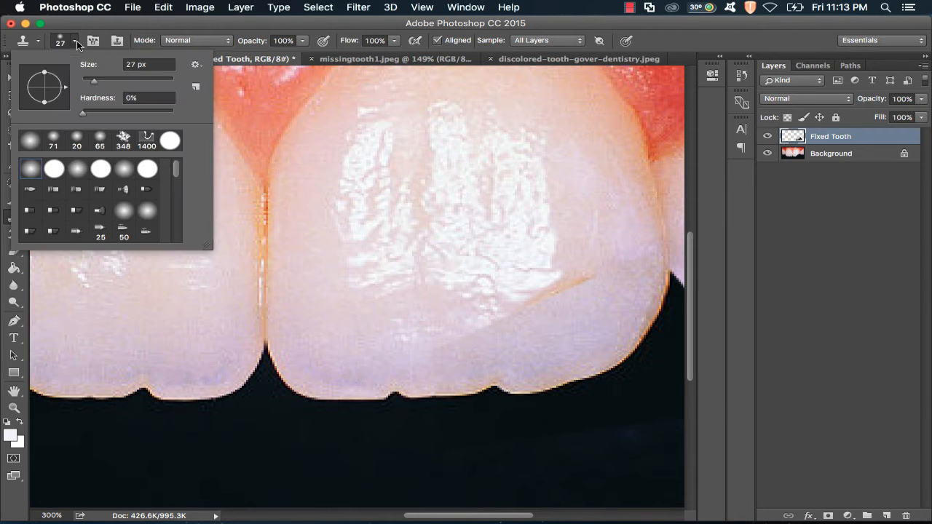
{"action": "left_click", "coordinate": [75, 42]}
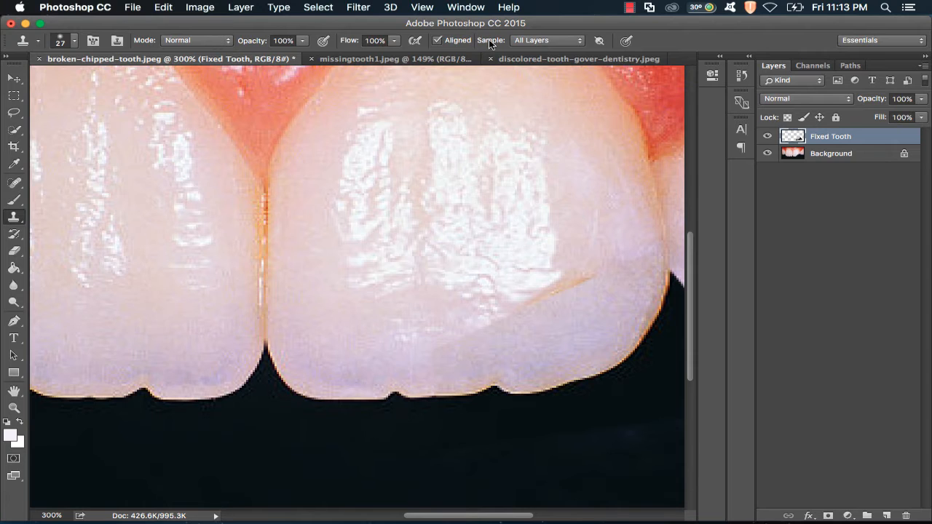
{"action": "left_click", "coordinate": [544, 43]}
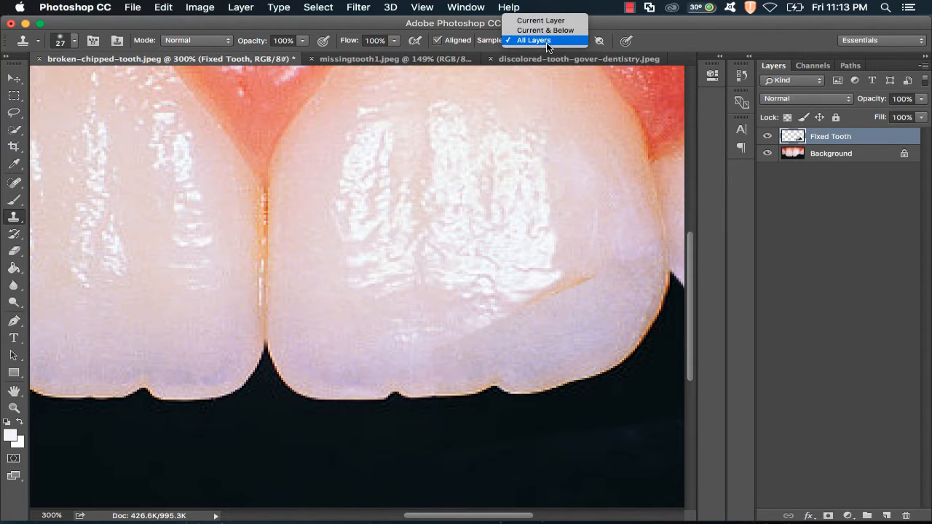
{"action": "left_click", "coordinate": [546, 43]}
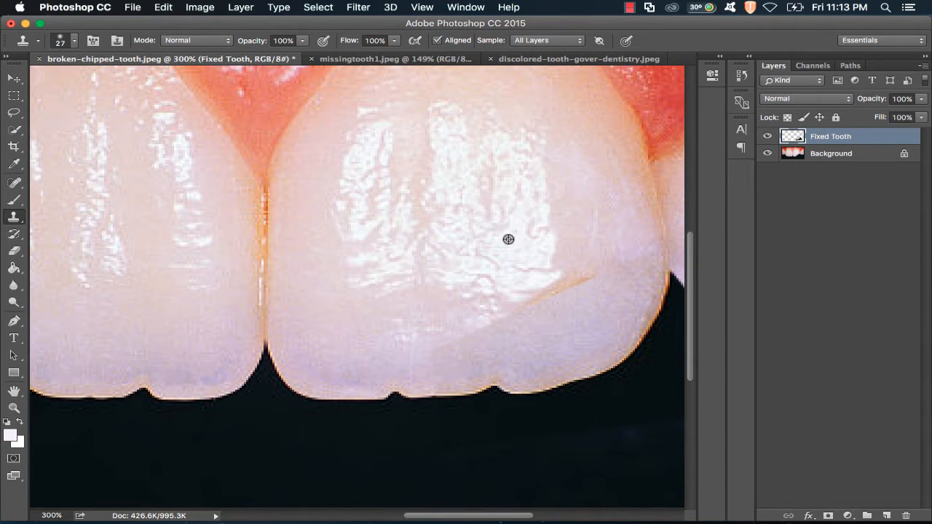
{"action": "left_click", "coordinate": [516, 217], "text": "alt"}
{"action": "mouse_move", "coordinate": [486, 318]}
{"action": "left_mouse_down"}
{"action": "mouse_move", "coordinate": [423, 350]}
{"action": "mouse_move", "coordinate": [463, 347]}
{"action": "mouse_move", "coordinate": [514, 325]}
{"action": "mouse_move", "coordinate": [456, 337]}
{"action": "mouse_move", "coordinate": [493, 329]}
{"action": "left_mouse_up"}
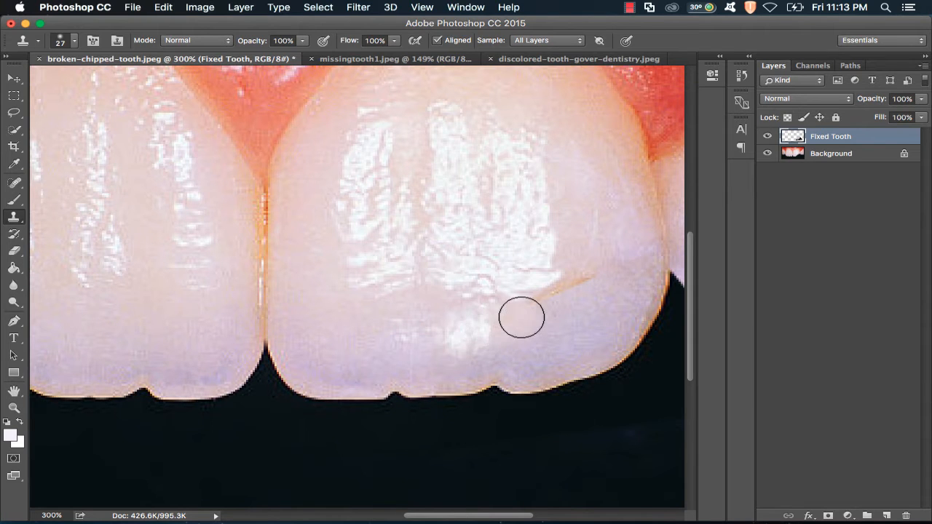
- Clone over the remaining seams and streaks on the patched right front tooth with the Clone Stamp
{"action": "left_click", "coordinate": [524, 262], "text": "alt"}
{"action": "mouse_move", "coordinate": [512, 310]}
{"action": "left_mouse_down"}
{"action": "mouse_move", "coordinate": [580, 279]}
{"action": "mouse_move", "coordinate": [526, 277]}
{"action": "left_mouse_up"}
{"action": "left_click", "coordinate": [532, 242], "text": "alt"}
{"action": "left_click", "coordinate": [526, 275]}
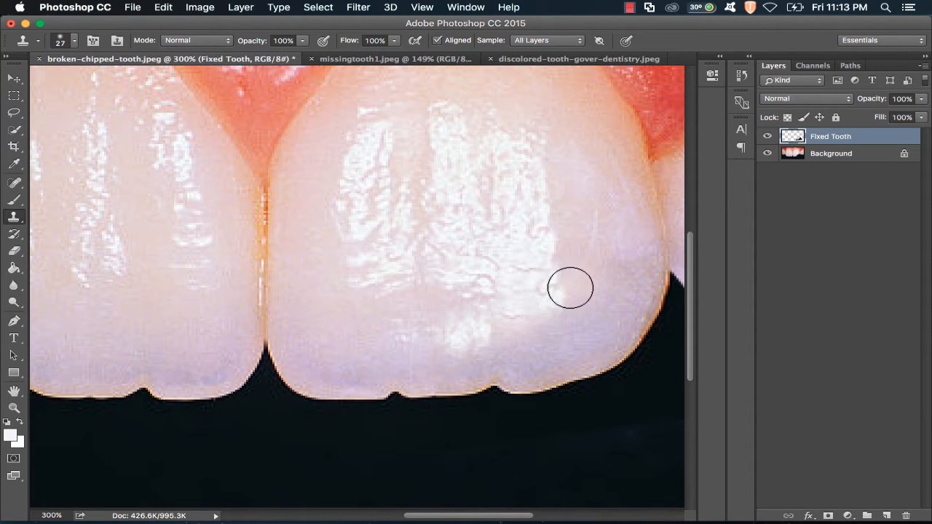
{"action": "left_click", "coordinate": [539, 238]}
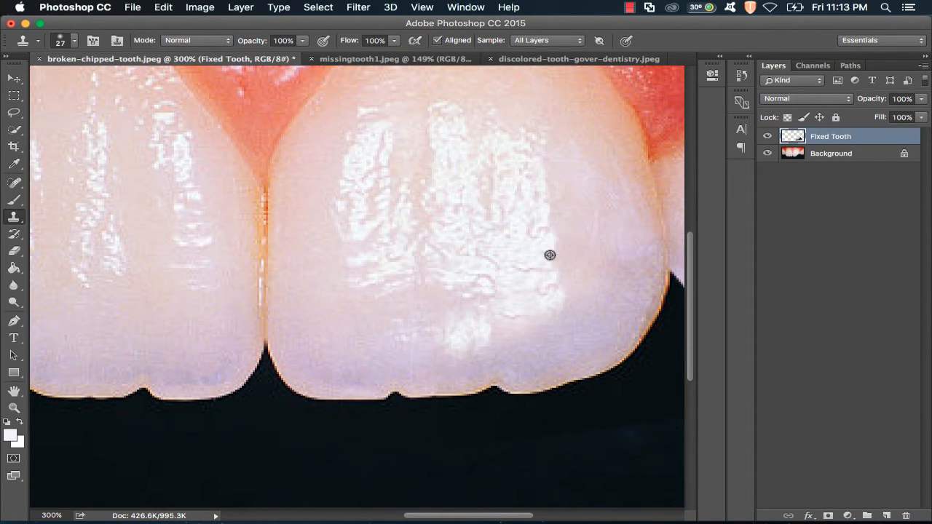
{"action": "left_click", "coordinate": [428, 310], "text": "alt"}
{"action": "left_click", "coordinate": [607, 216], "text": "alt"}
{"action": "left_click_drag", "start_coordinate": [628, 238], "coordinate": [638, 247]}
{"action": "left_click", "coordinate": [627, 209], "text": "alt"}
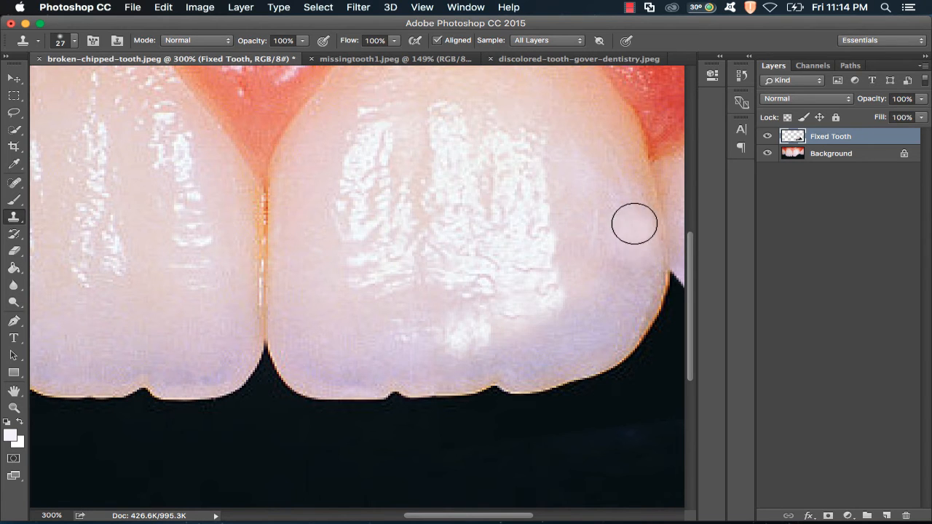
- Fit the whole image on screen to review the repaired teeth
{"action": "key", "text": "z"}
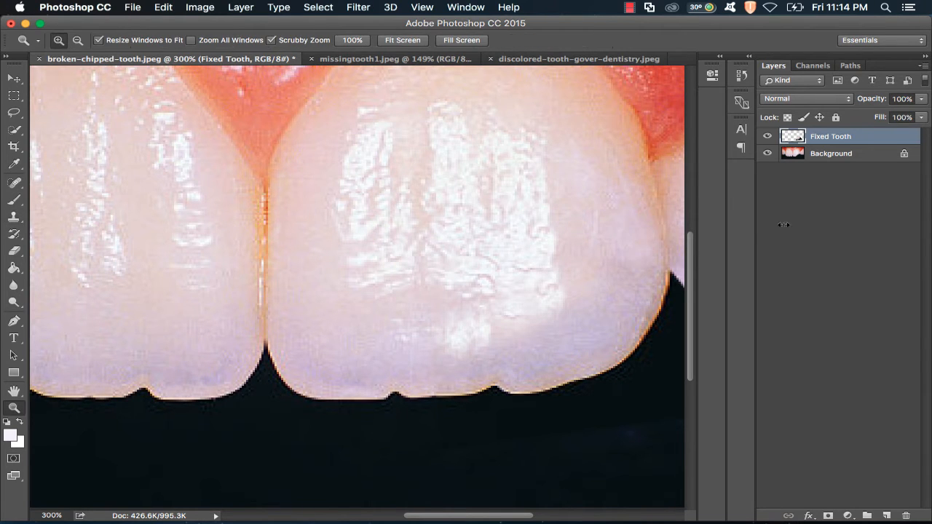
{"action": "left_click", "coordinate": [416, 40]}
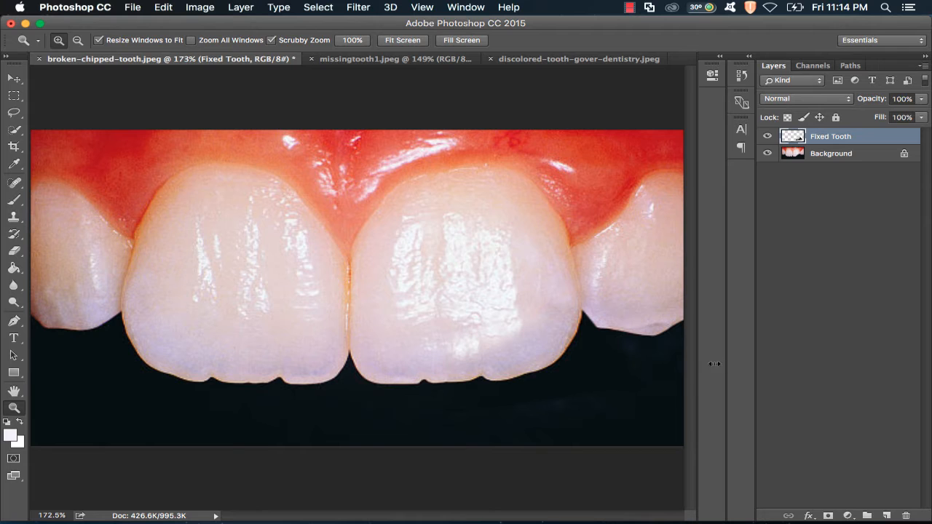
{"action": "left_click", "coordinate": [489, 320]}
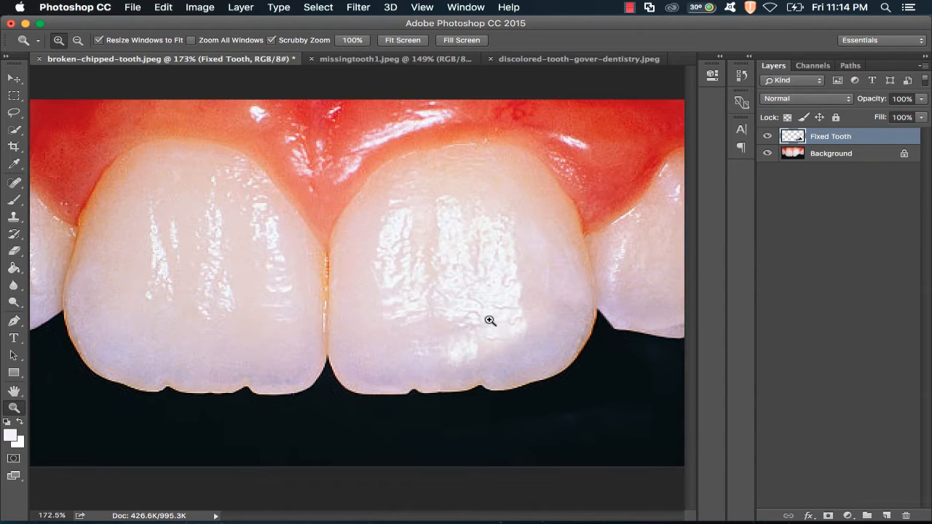
- Draw a closed Pen path outlining the missing corner of the right front tooth, curving past the broken edge
{"action": "key", "text": "BackSpace"}
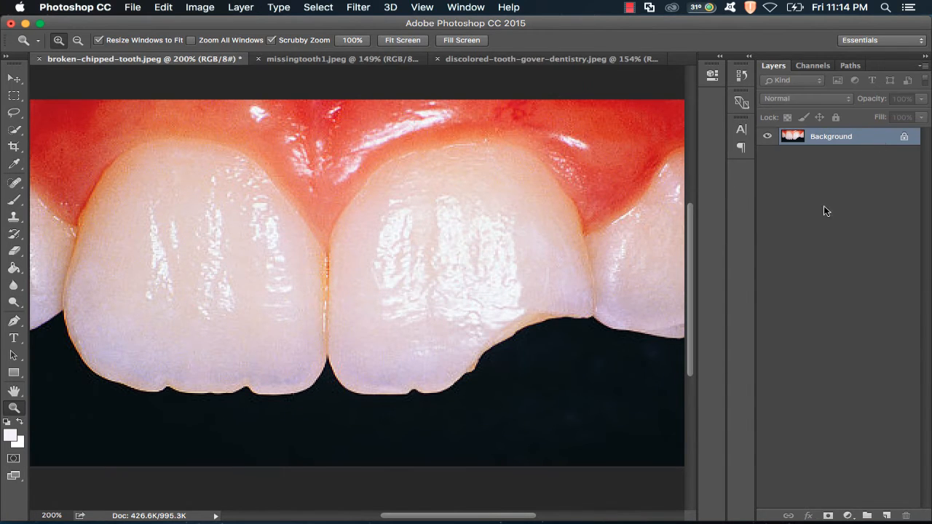
{"action": "left_click", "coordinate": [549, 367]}
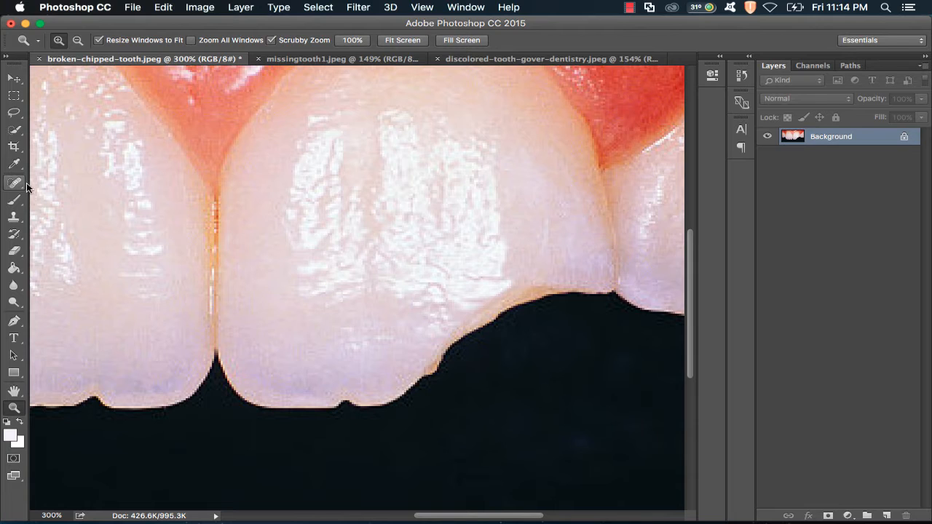
{"action": "left_click", "coordinate": [14, 321]}
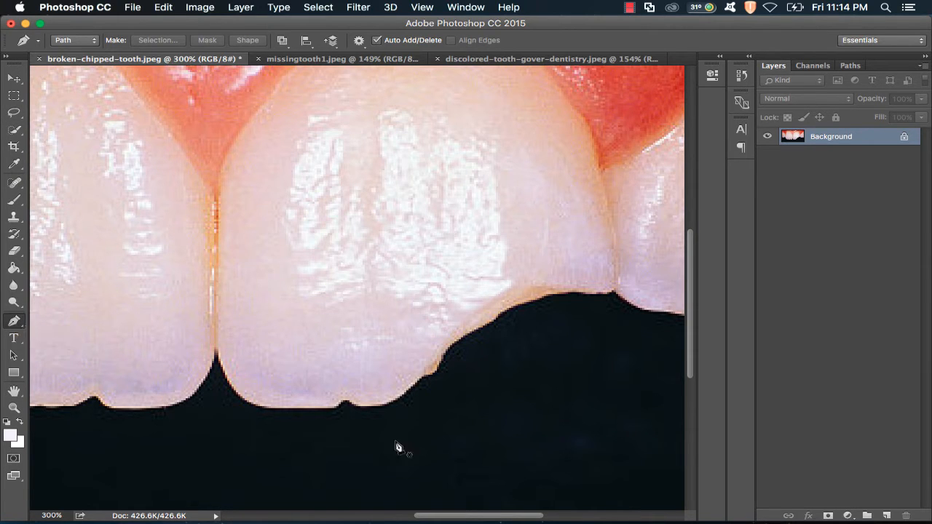
{"action": "left_click", "coordinate": [374, 407]}
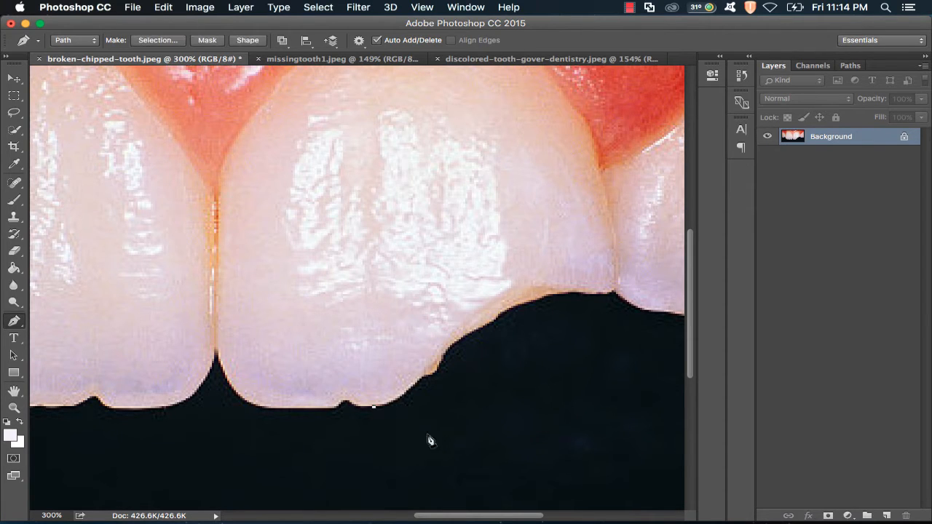
{"action": "left_click", "coordinate": [616, 290]}
{"action": "key", "text": "super+z"}
{"action": "left_click", "coordinate": [617, 290]}
{"action": "left_click_drag", "start_coordinate": [616, 284], "coordinate": [547, 149]}
{"action": "left_click", "coordinate": [420, 198]}
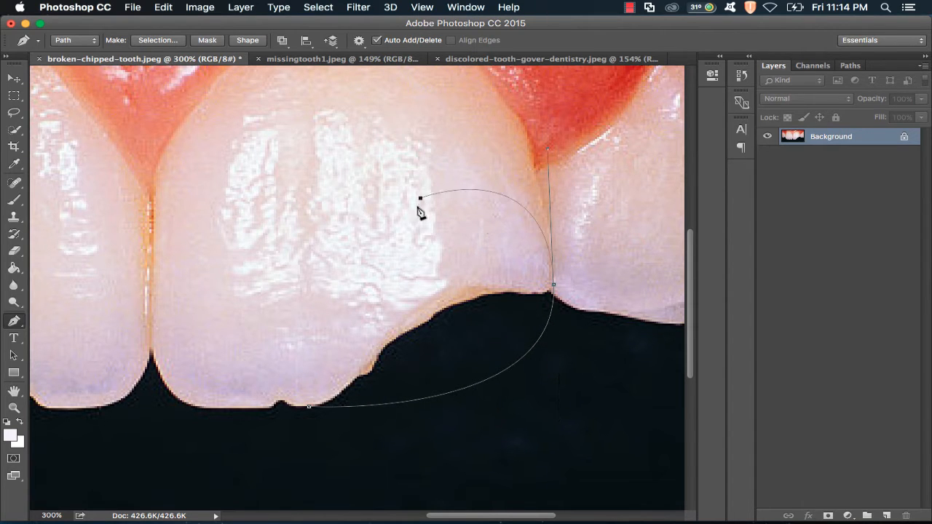
{"action": "left_click", "coordinate": [306, 296]}
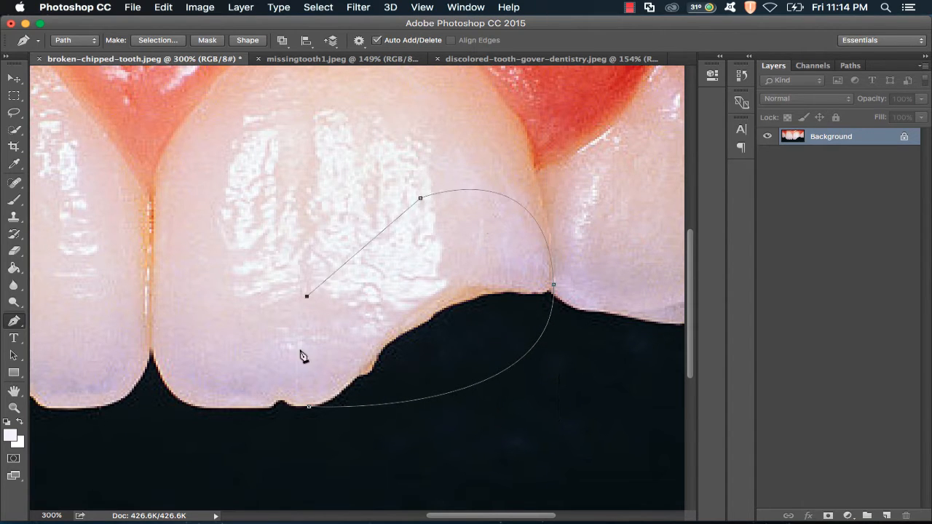
- Convert the Pen path into a selection with a 0 pixel feather radius
{"action": "right_click", "coordinate": [465, 298]}
{"action": "left_click", "coordinate": [509, 355]}
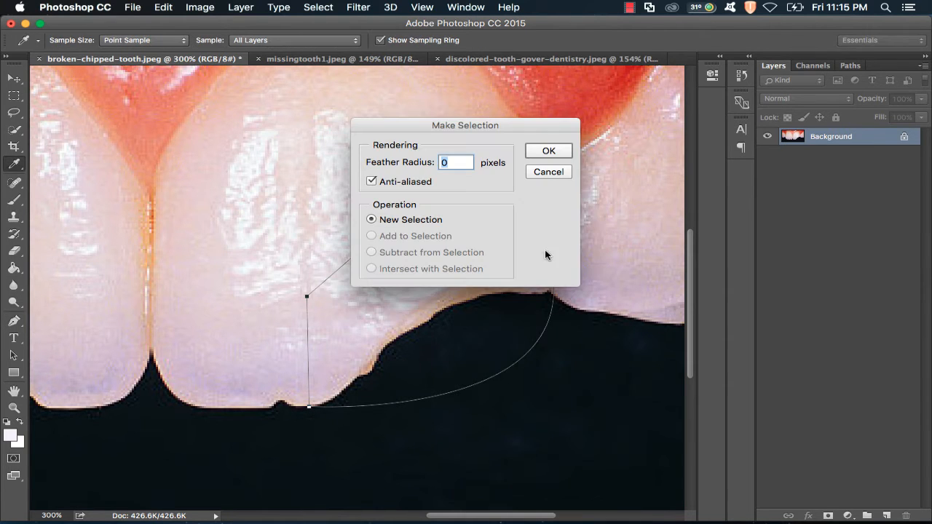
{"action": "left_click", "coordinate": [548, 150]}
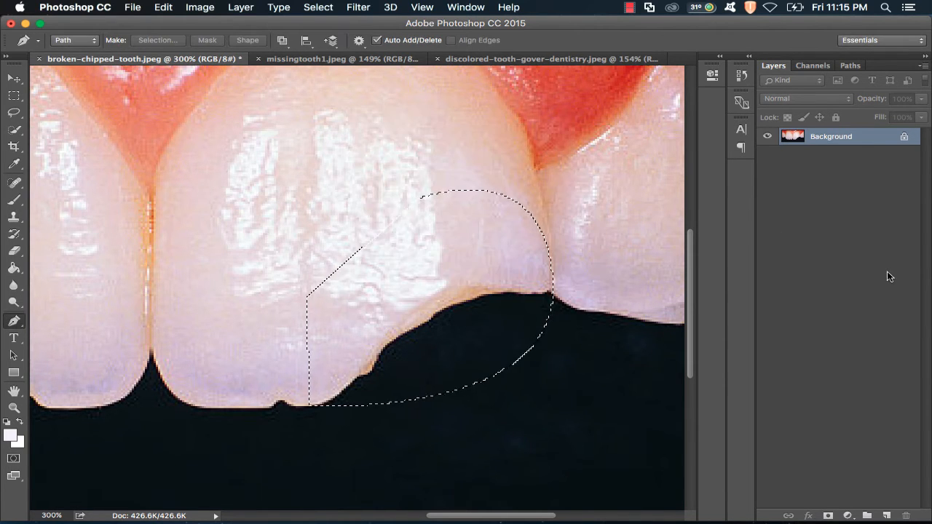
- Add a new empty layer and rename it Fixed Tooth
{"action": "left_click", "coordinate": [16, 79]}
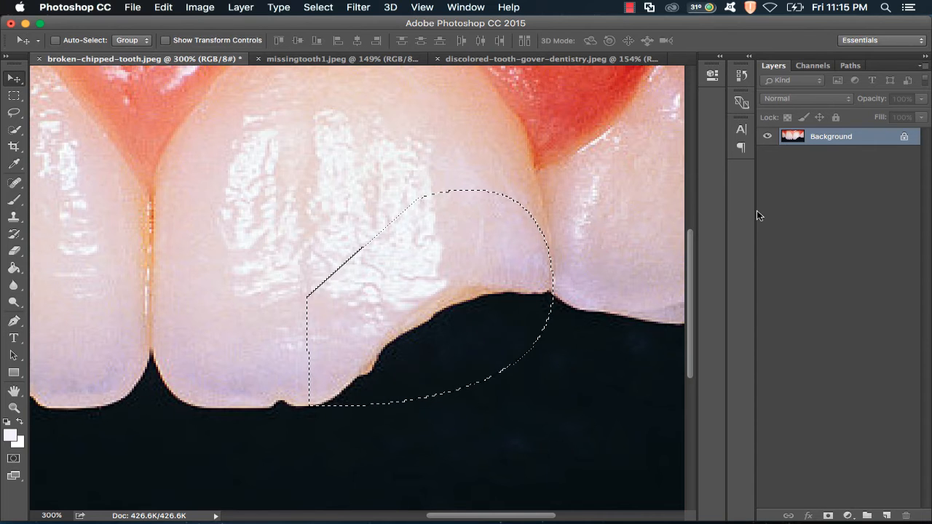
{"action": "left_click", "coordinate": [885, 515]}
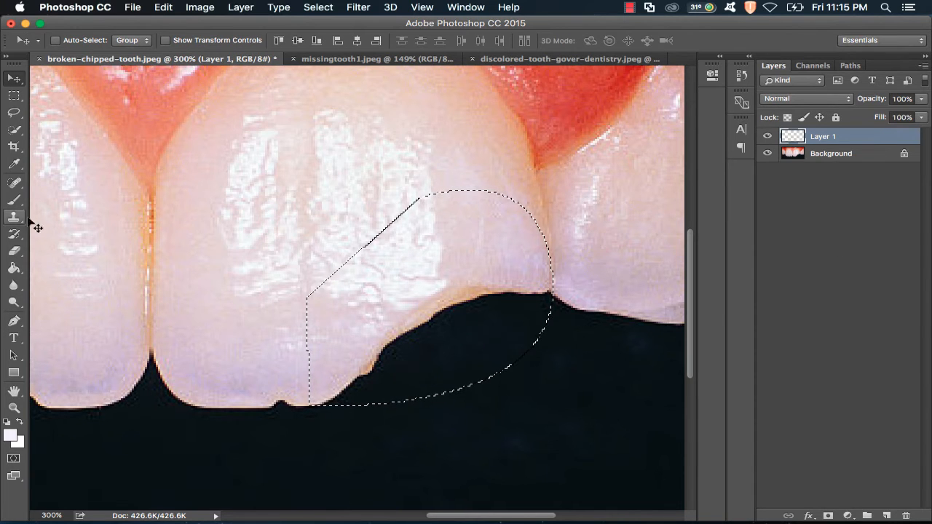
{"action": "double_click", "coordinate": [814, 139]}
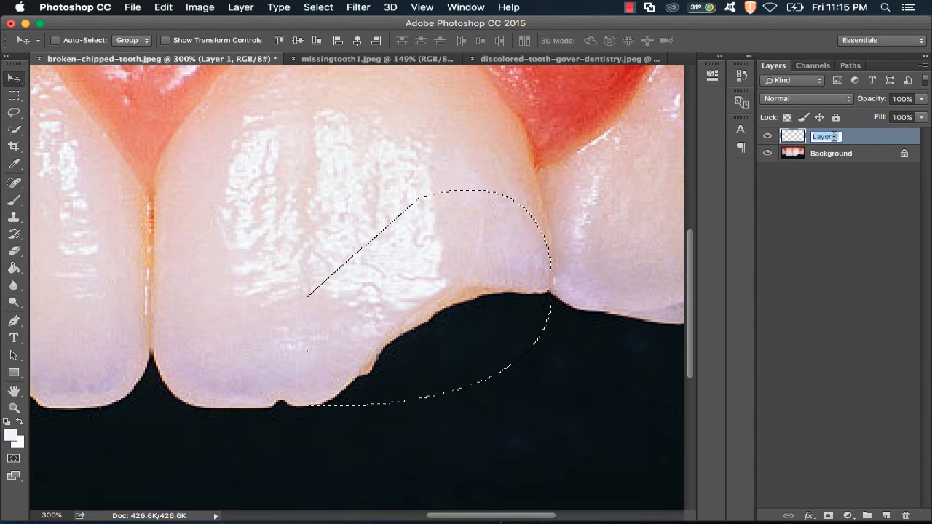
{"action": "type", "text": "Fixed Tooth"}
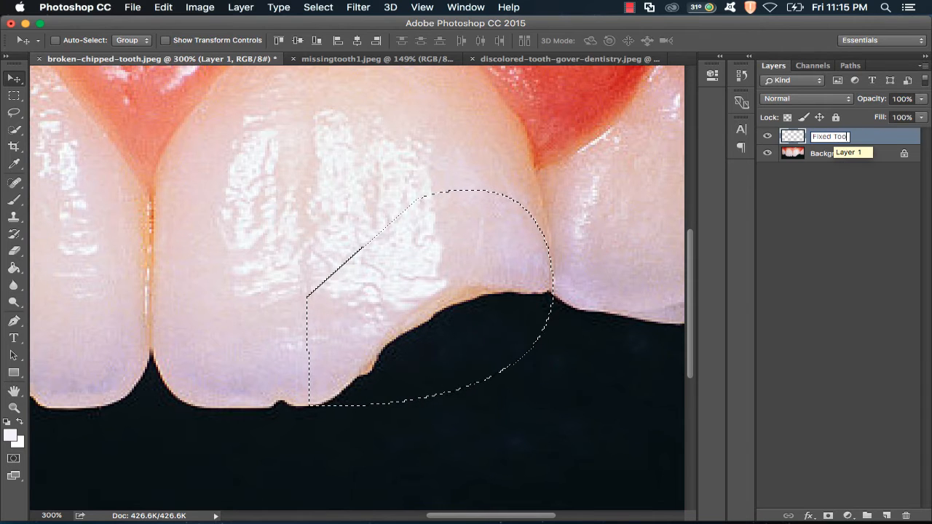
{"action": "key", "text": "Return"}
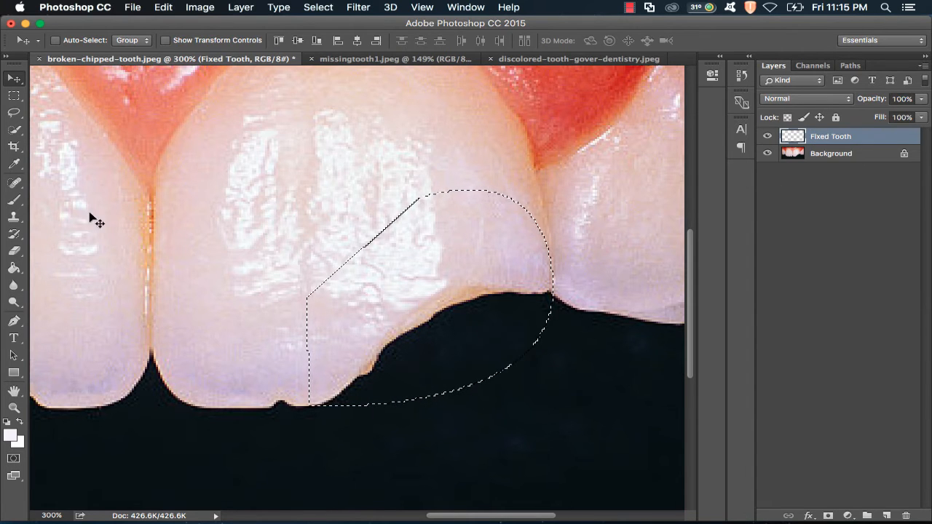
- Clone tooth texture into the selection on the Fixed Tooth layer to rebuild the missing corner, then deselect
{"action": "left_click", "coordinate": [14, 217]}
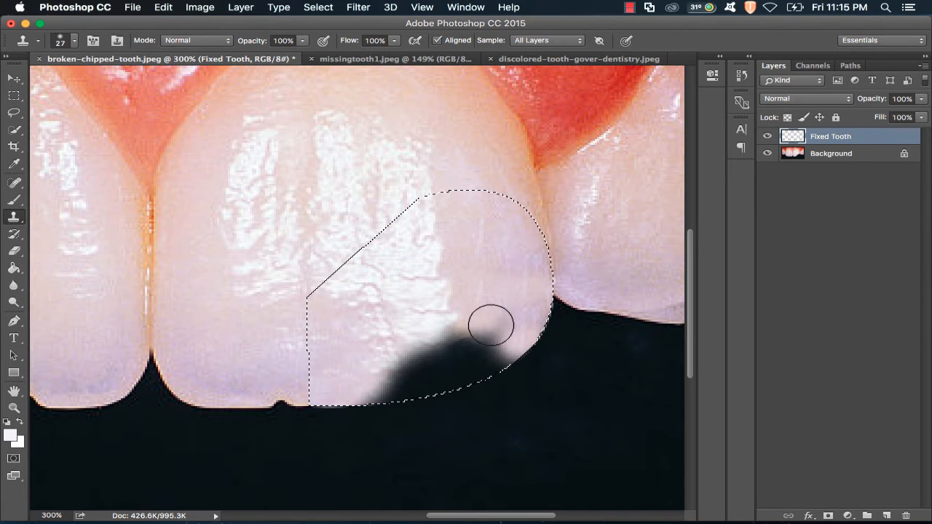
{"action": "left_click", "coordinate": [476, 229], "text": "alt"}
{"action": "mouse_move", "coordinate": [467, 299]}
{"action": "left_mouse_down"}
{"action": "mouse_move", "coordinate": [460, 348]}
{"action": "mouse_move", "coordinate": [492, 366]}
{"action": "mouse_move", "coordinate": [445, 384]}
{"action": "mouse_move", "coordinate": [438, 346]}
{"action": "mouse_move", "coordinate": [418, 379]}
{"action": "mouse_move", "coordinate": [402, 373]}
{"action": "mouse_move", "coordinate": [371, 394]}
{"action": "mouse_move", "coordinate": [423, 397]}
{"action": "left_mouse_up"}
{"action": "left_click", "coordinate": [501, 260], "text": "alt"}
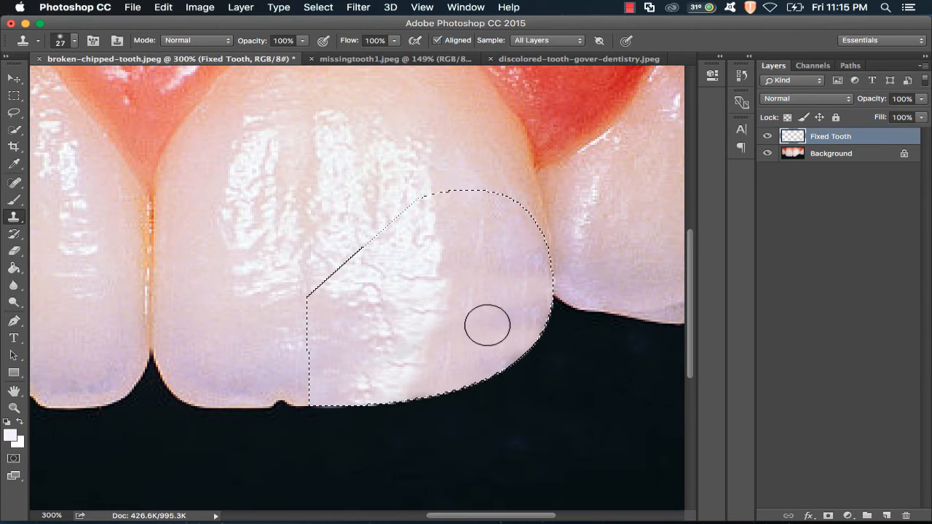
{"action": "mouse_move", "coordinate": [487, 325]}
{"action": "left_mouse_down"}
{"action": "mouse_move", "coordinate": [520, 327]}
{"action": "mouse_move", "coordinate": [509, 269]}
{"action": "mouse_move", "coordinate": [471, 272]}
{"action": "left_mouse_up"}
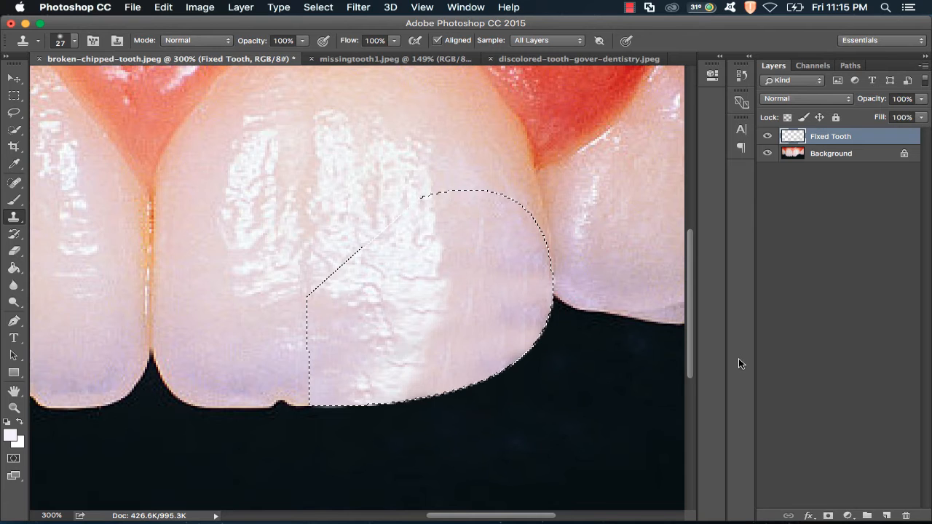
{"action": "key", "text": "ctrl+d"}
- Fit the whole image on screen to review the rebuilt tooth corner
{"action": "key", "text": "z"}
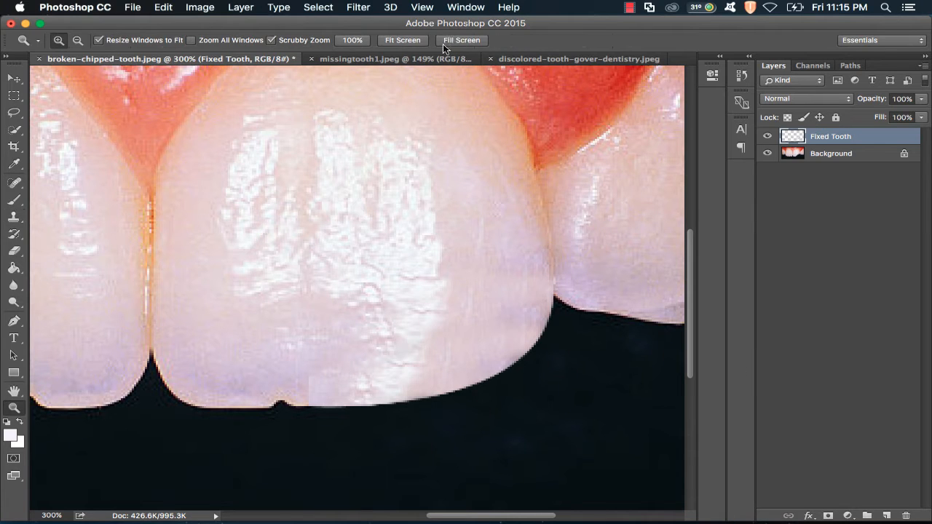
{"action": "left_click", "coordinate": [408, 43]}
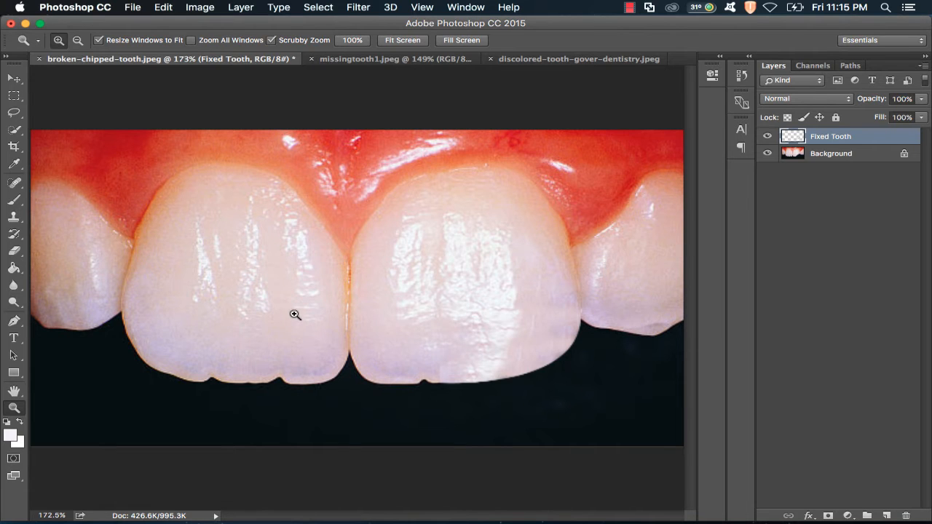
{"action": "left_click", "coordinate": [14, 78]}
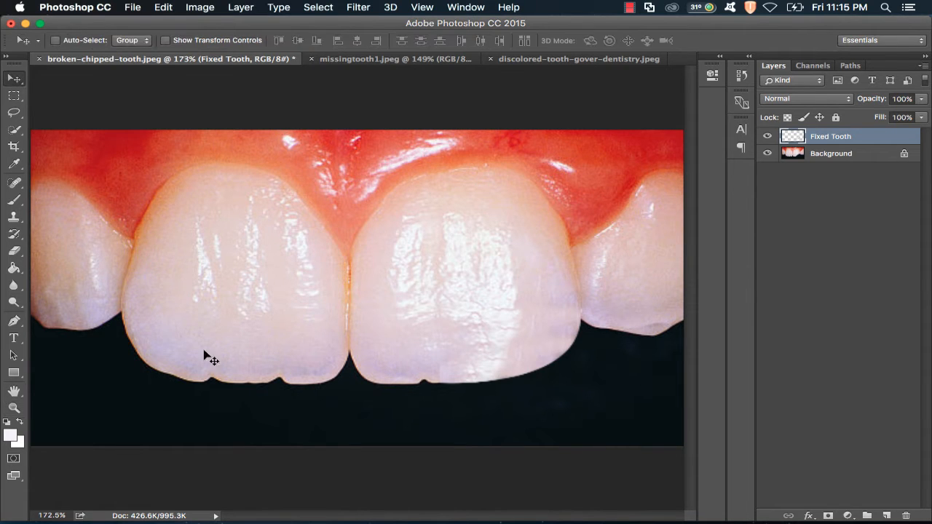
- Outline the small notch on the left front tooth's lower edge with the Pen and convert it to a selection
{"action": "key", "text": "z"}
{"action": "left_click", "coordinate": [211, 383]}
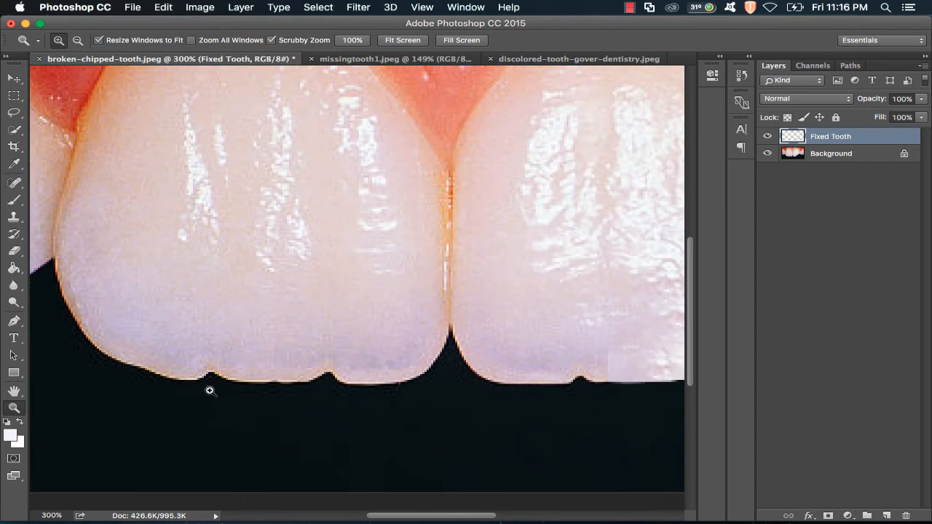
{"action": "left_click", "coordinate": [209, 387]}
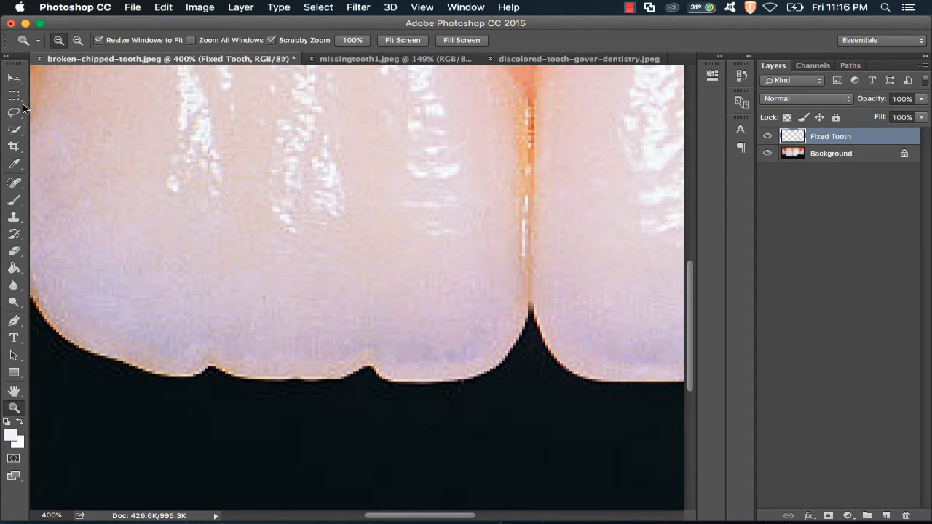
{"action": "left_click", "coordinate": [13, 321]}
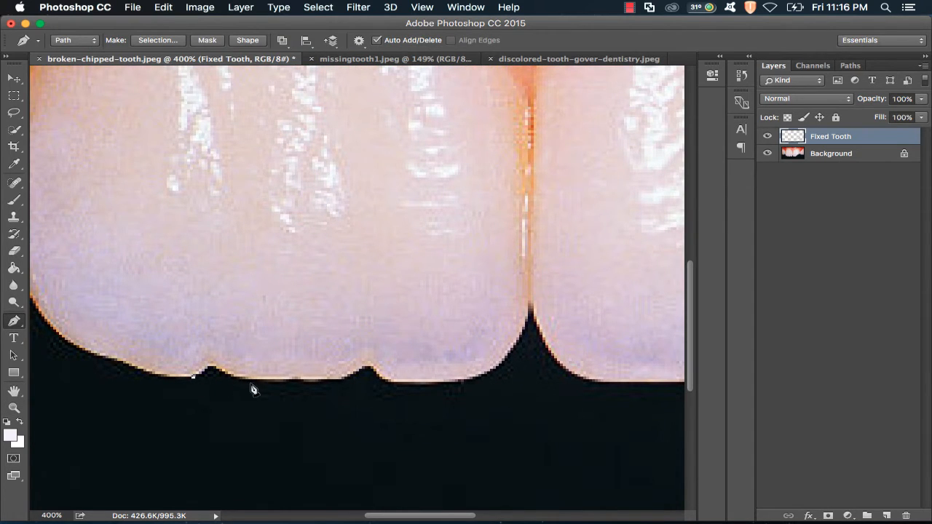
{"action": "left_click_drag", "start_coordinate": [254, 379], "coordinate": [188, 335]}
{"action": "right_click", "coordinate": [217, 345]}
{"action": "left_click", "coordinate": [326, 401]}
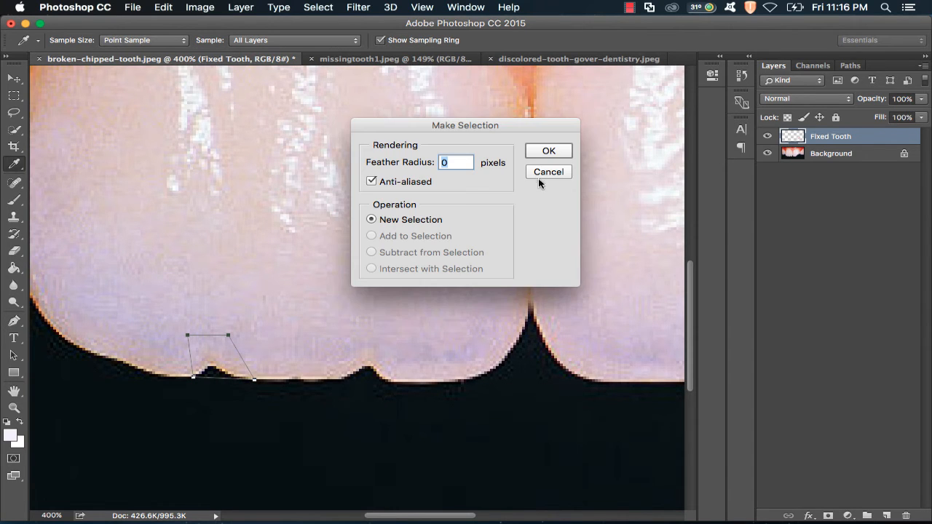
{"action": "left_click", "coordinate": [555, 150]}
- Clone nearby tooth texture into the notch selection to fill it
{"action": "left_click", "coordinate": [14, 216]}
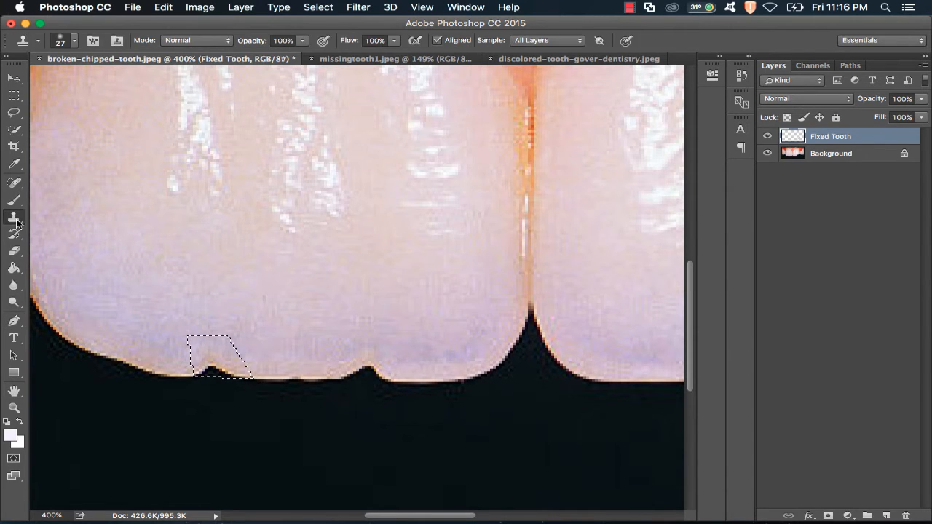
{"action": "left_click", "coordinate": [306, 284], "text": "alt"}
{"action": "left_click_drag", "start_coordinate": [225, 364], "coordinate": [199, 374]}
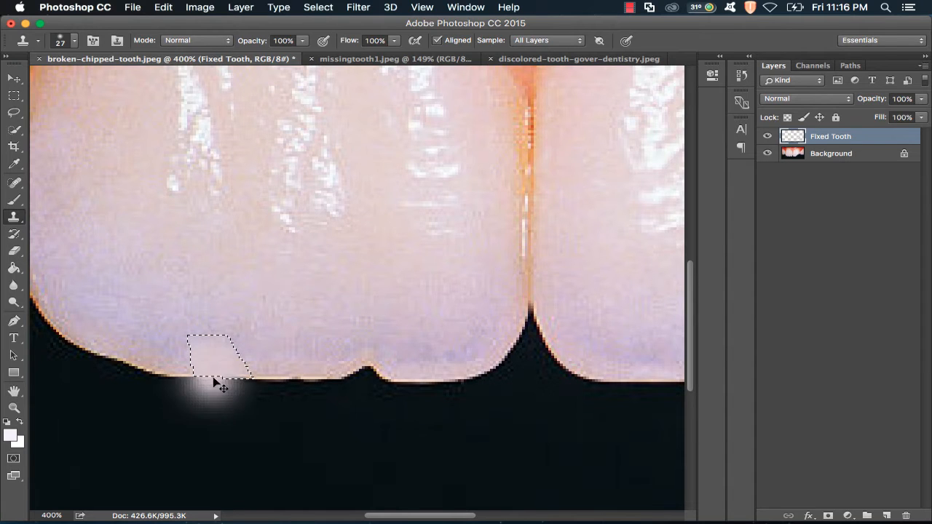
{"action": "key", "text": "ctrl+d"}
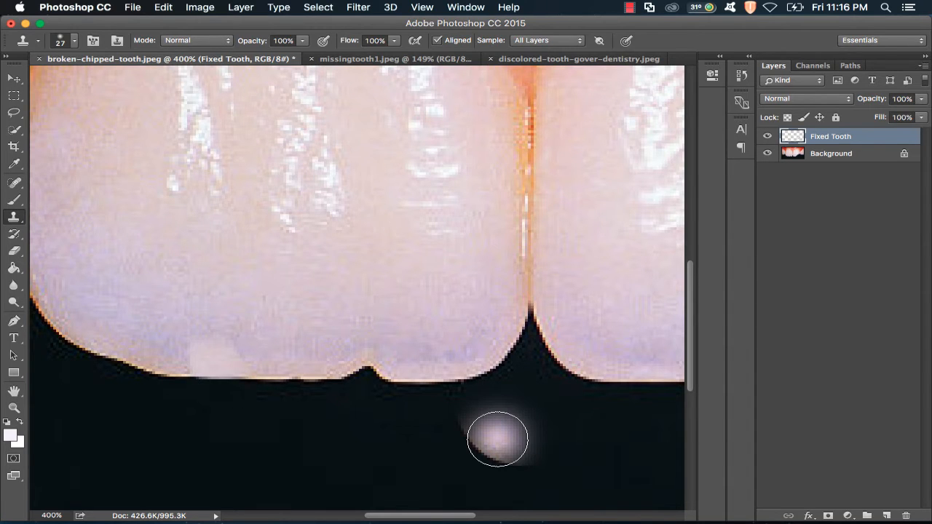
{"action": "key", "text": "ctrl+z"}
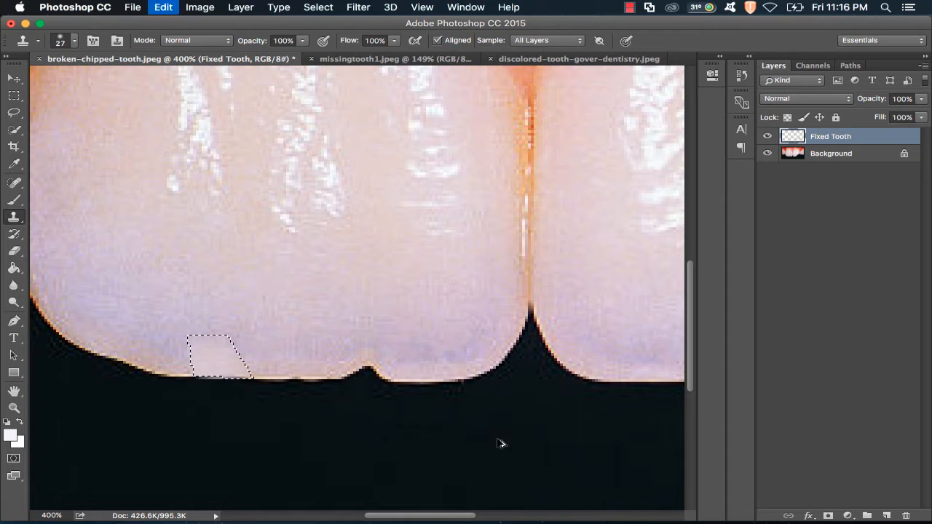
- Fit the image on screen and switch to the missingtooth1.jpeg document
{"action": "key", "text": "z"}
{"action": "left_click", "coordinate": [397, 40]}
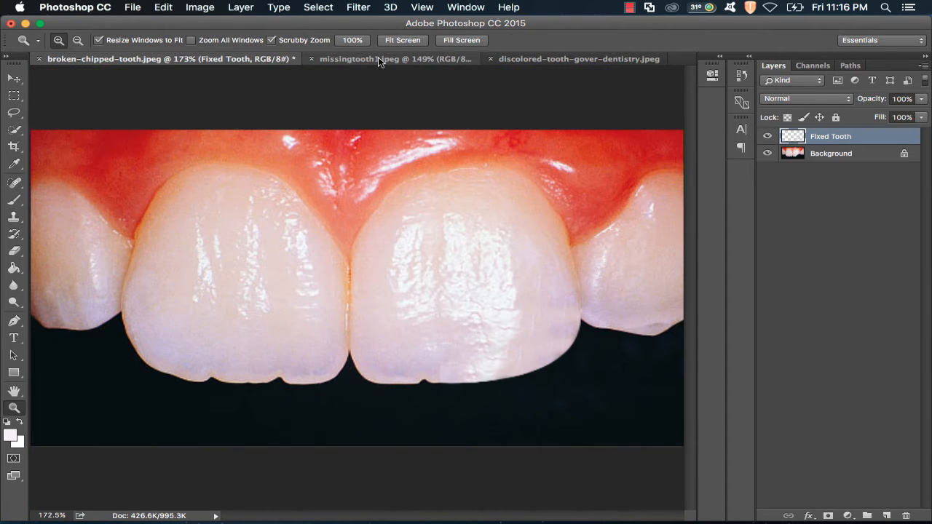
{"action": "left_click", "coordinate": [378, 57]}
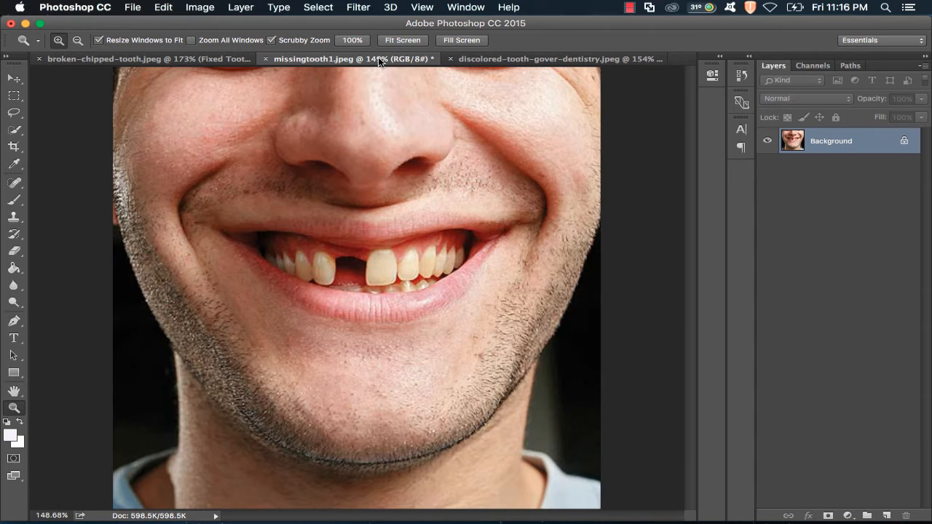
- Select the intact front tooth right of the gap with the Quick Selection tool
{"action": "left_click", "coordinate": [353, 261]}
{"action": "left_click", "coordinate": [355, 260]}
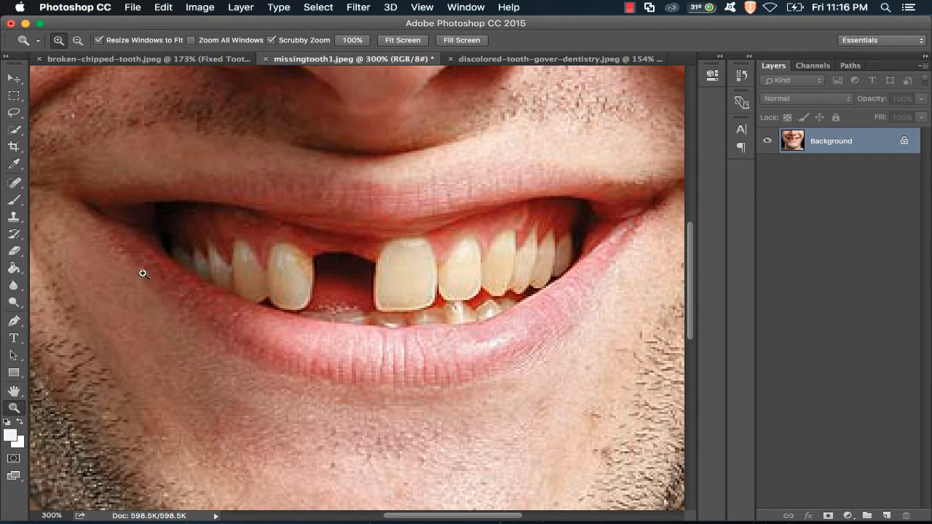
{"action": "left_click", "coordinate": [13, 322]}
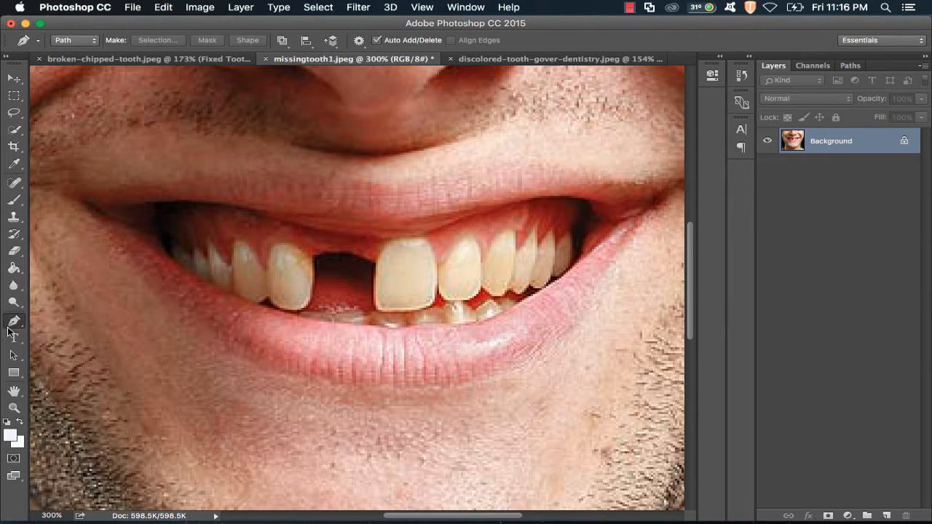
{"action": "key", "text": "z"}
{"action": "left_click", "coordinate": [384, 294]}
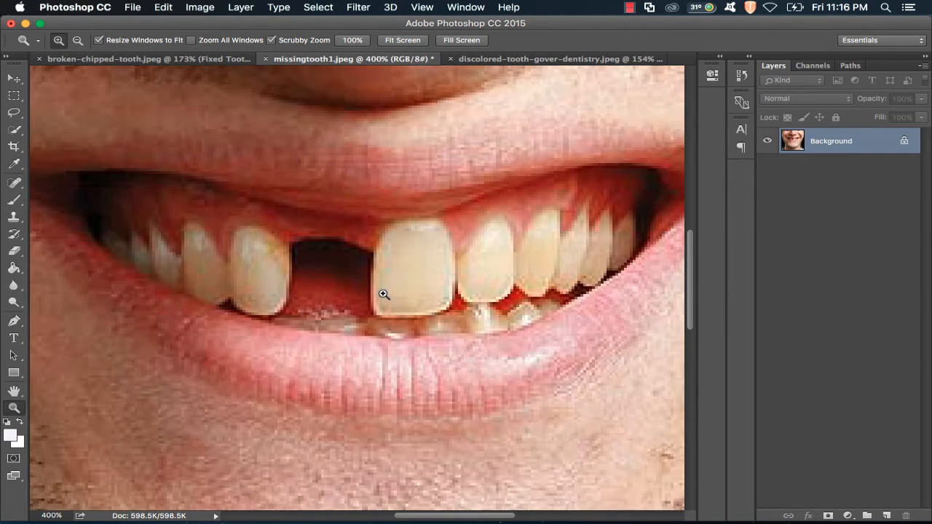
{"action": "left_click", "coordinate": [13, 321]}
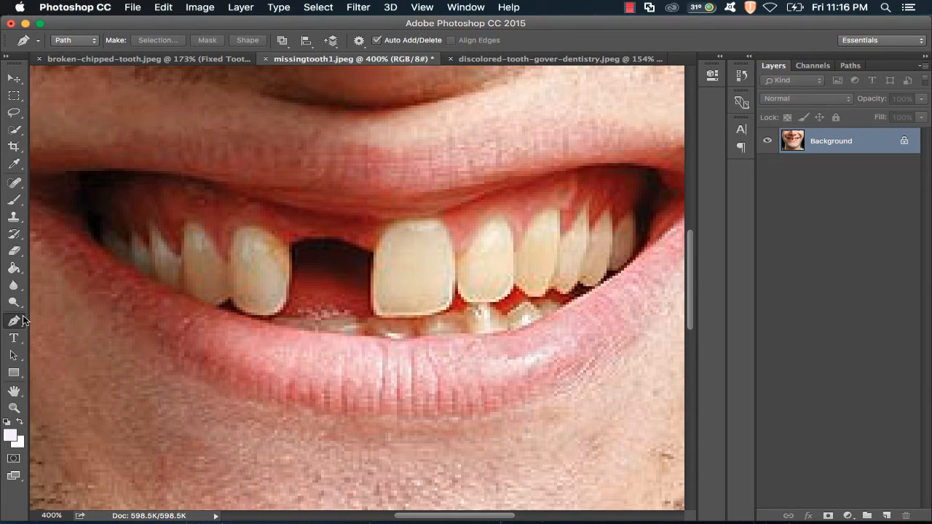
{"action": "left_click", "coordinate": [15, 130]}
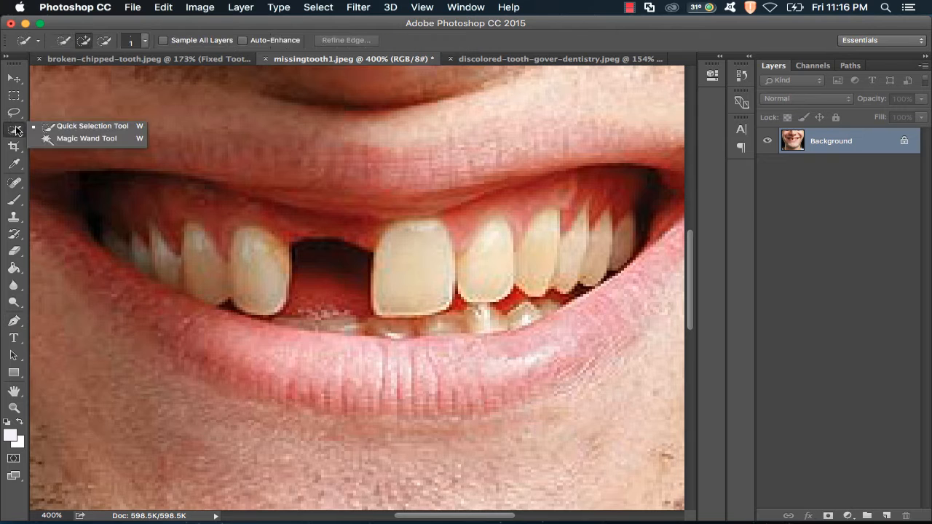
{"action": "left_click", "coordinate": [47, 128]}
{"action": "mouse_move", "coordinate": [393, 236]}
{"action": "left_mouse_down"}
{"action": "mouse_move", "coordinate": [385, 286]}
{"action": "mouse_move", "coordinate": [442, 284]}
{"action": "mouse_move", "coordinate": [403, 277]}
{"action": "left_mouse_up"}
- Subtract the stray edges from the tooth selection so it follows the tooth outline closely
{"action": "key", "text": "z"}
{"action": "left_click", "coordinate": [394, 276]}
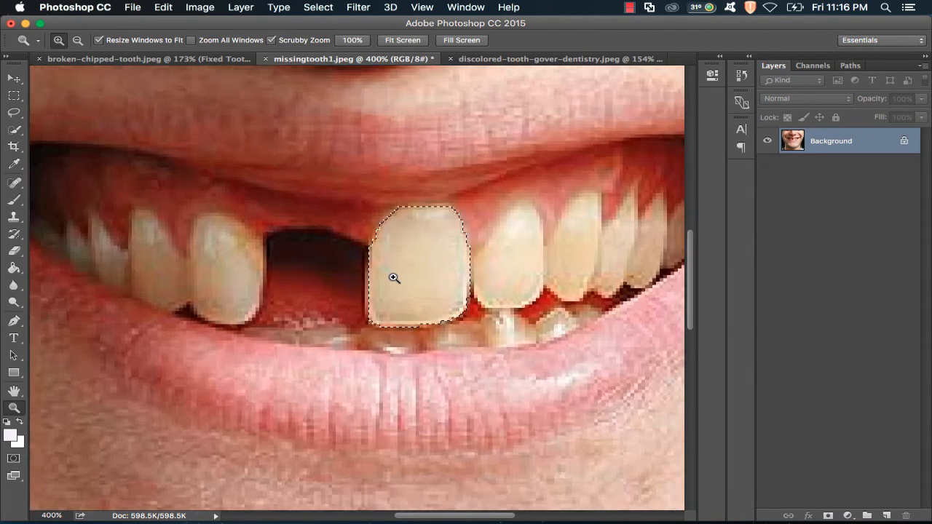
{"action": "left_click", "coordinate": [394, 277]}
{"action": "left_click", "coordinate": [393, 277]}
{"action": "left_click", "coordinate": [395, 275]}
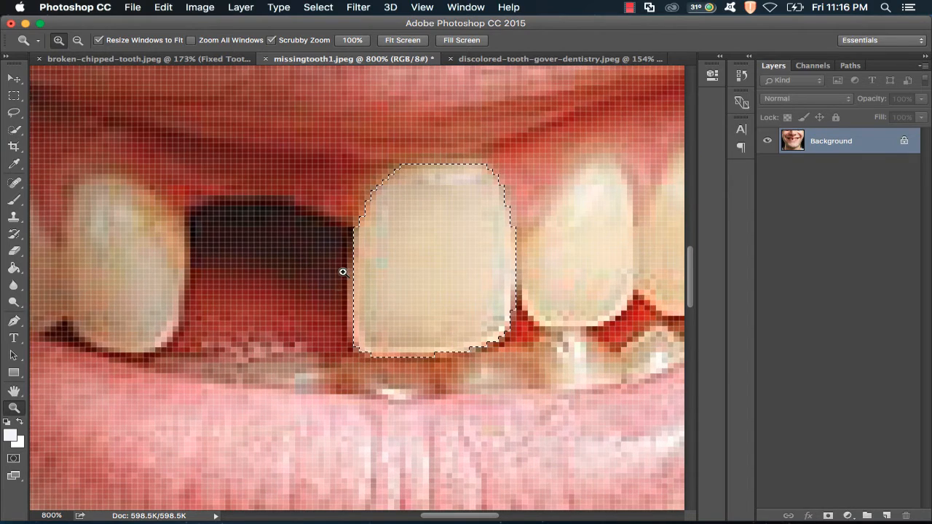
{"action": "left_click", "coordinate": [14, 130]}
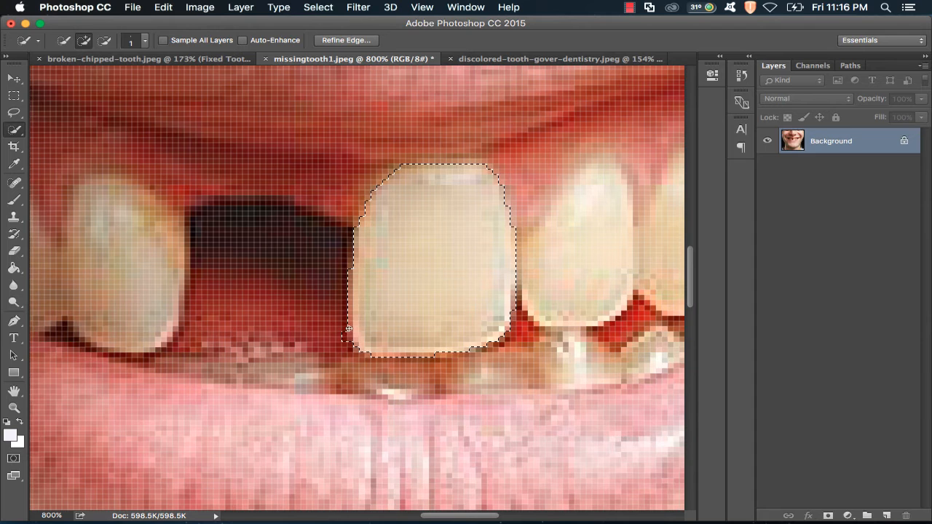
{"action": "key", "text": "alt"}
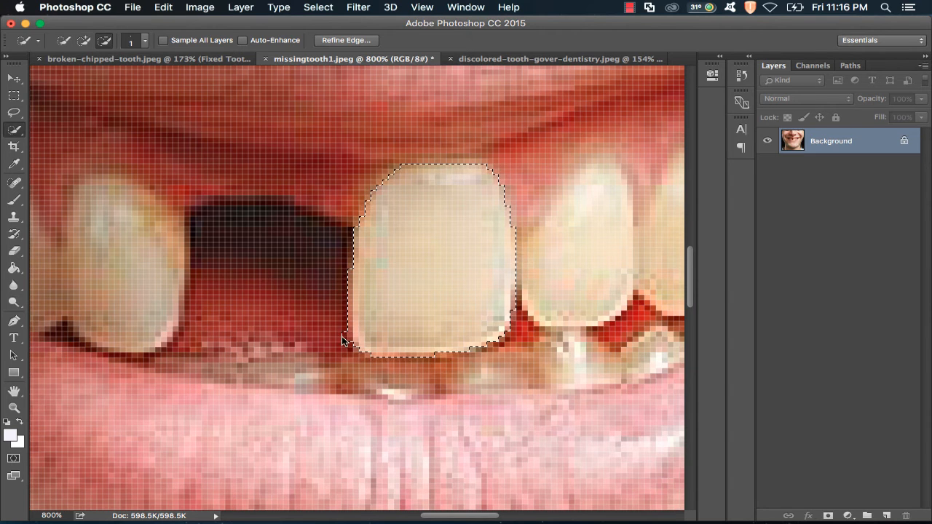
{"action": "left_click", "coordinate": [343, 337], "text": "alt"}
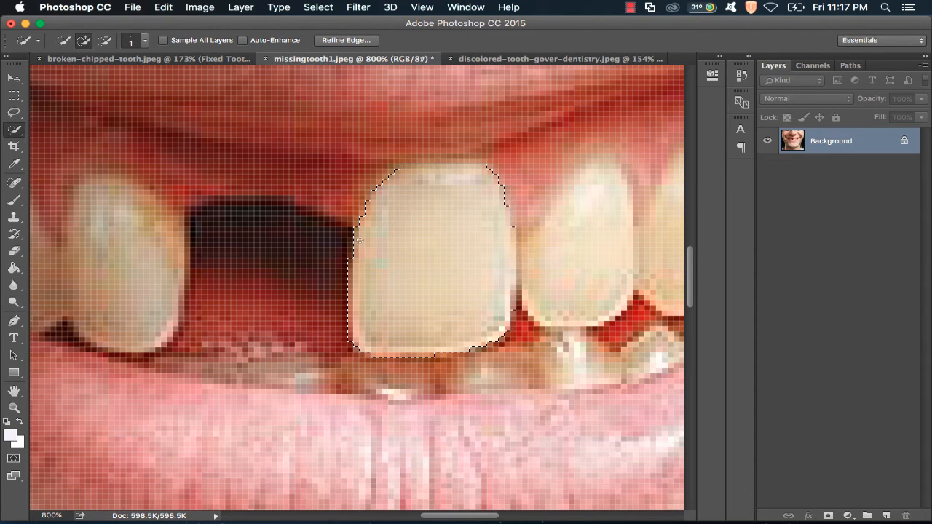
{"action": "key", "text": "z"}
{"action": "left_click", "coordinate": [411, 173]}
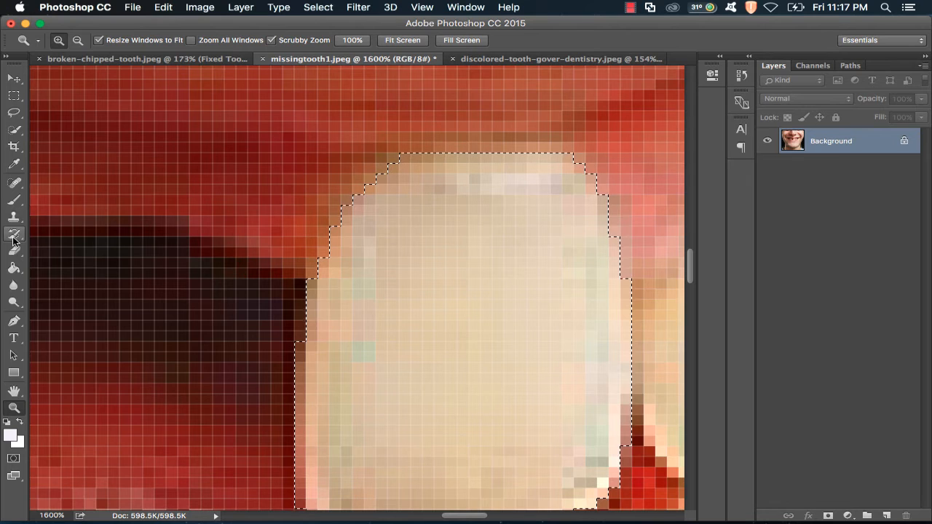
{"action": "left_click", "coordinate": [14, 131]}
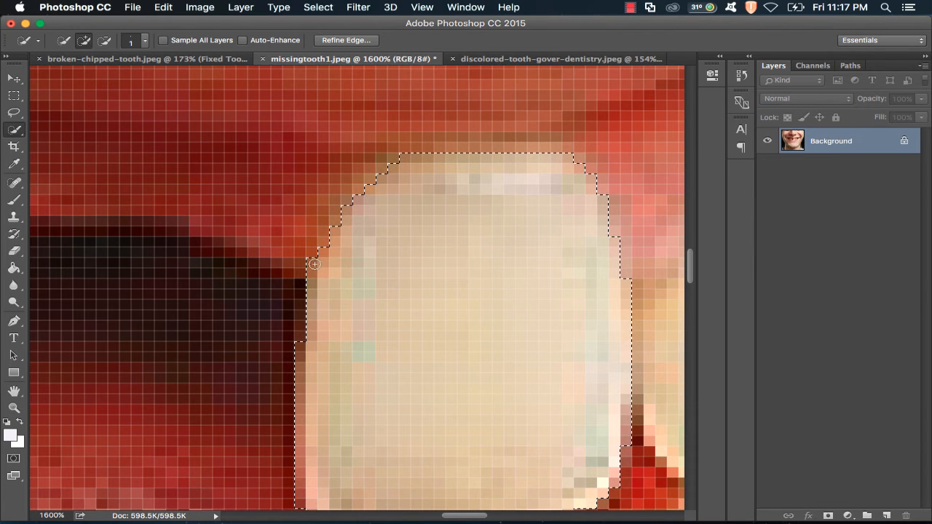
{"action": "mouse_move", "coordinate": [331, 237]}
{"action": "left_mouse_down"}
{"action": "mouse_move", "coordinate": [337, 211]}
{"action": "mouse_move", "coordinate": [379, 160]}
{"action": "left_mouse_up"}
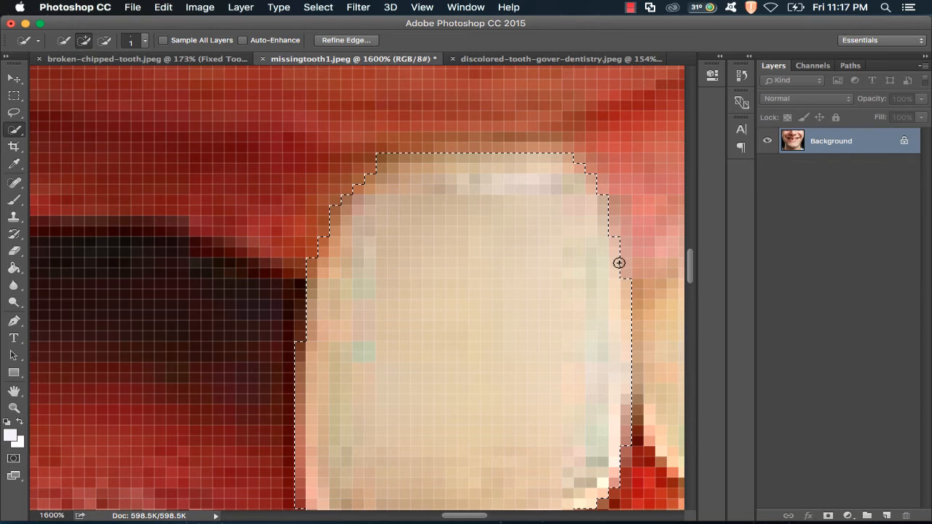
{"action": "key", "text": "z"}
- Copy the selected tooth onto a new layer named New Tooth and deselect
{"action": "left_click", "coordinate": [409, 39]}
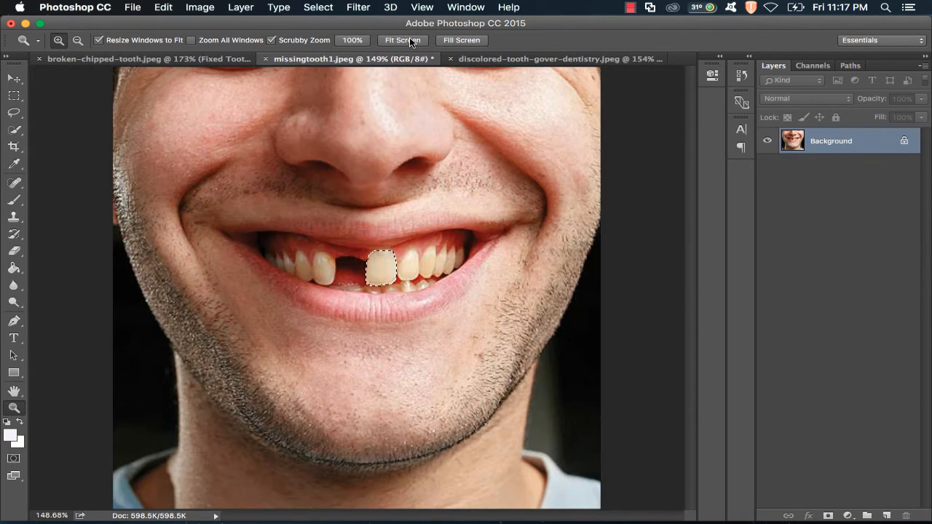
{"action": "left_click", "coordinate": [367, 270]}
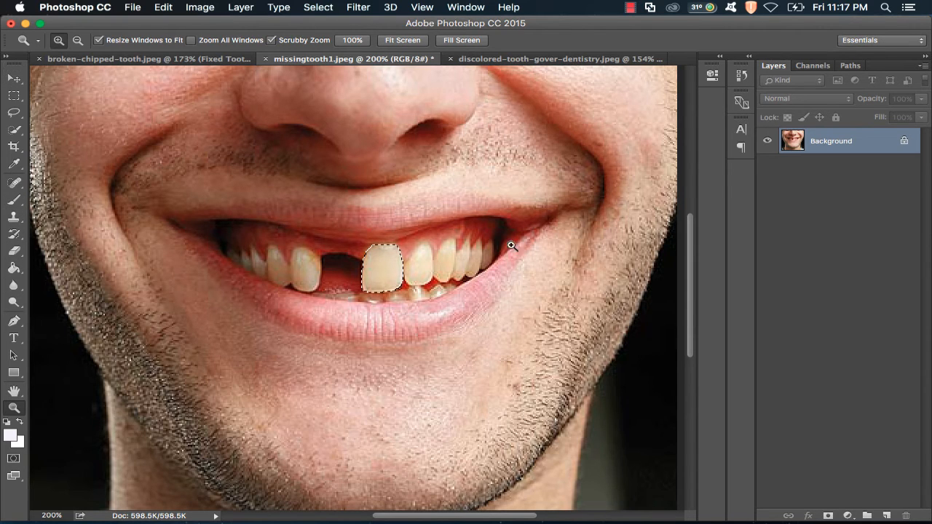
{"action": "key", "text": "super+c"}
{"action": "left_click", "coordinate": [887, 515]}
{"action": "double_click", "coordinate": [827, 141]}
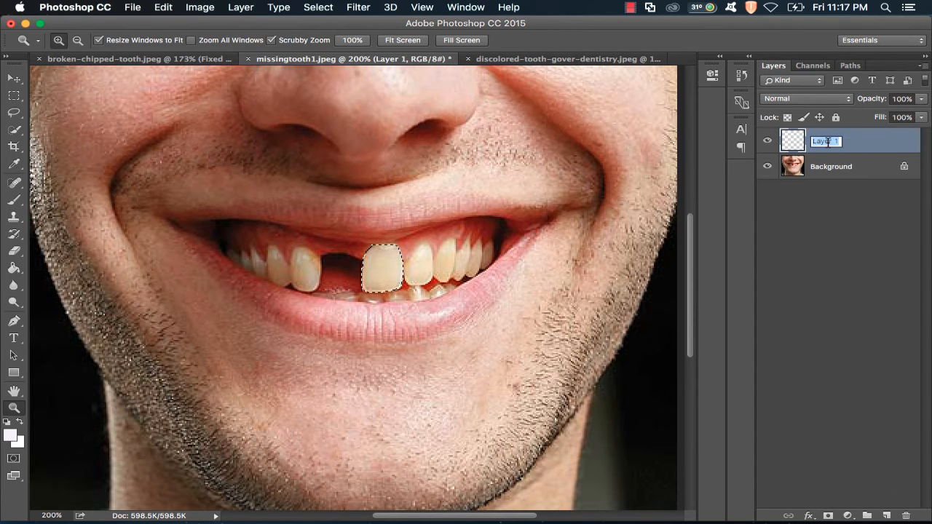
{"action": "type", "text": "New Tooth"}
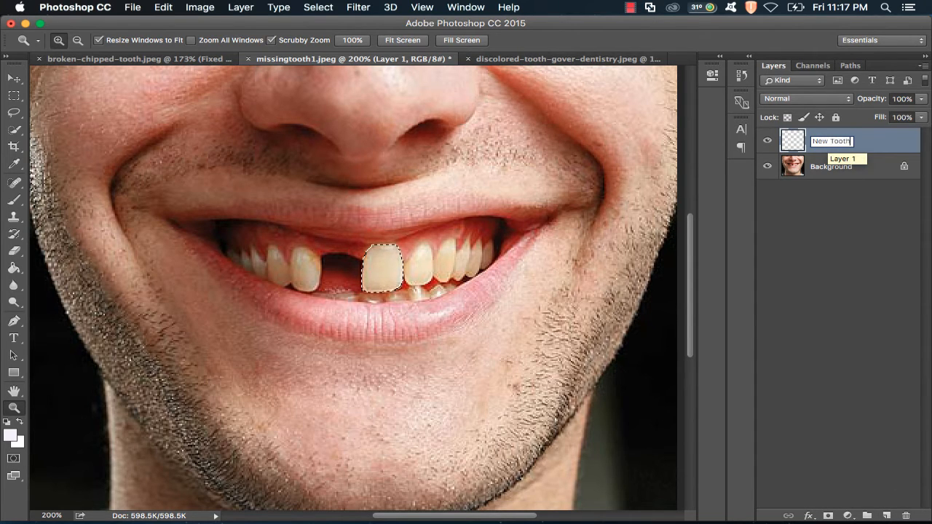
{"action": "key", "text": "Return"}
{"action": "key", "text": "super+d"}
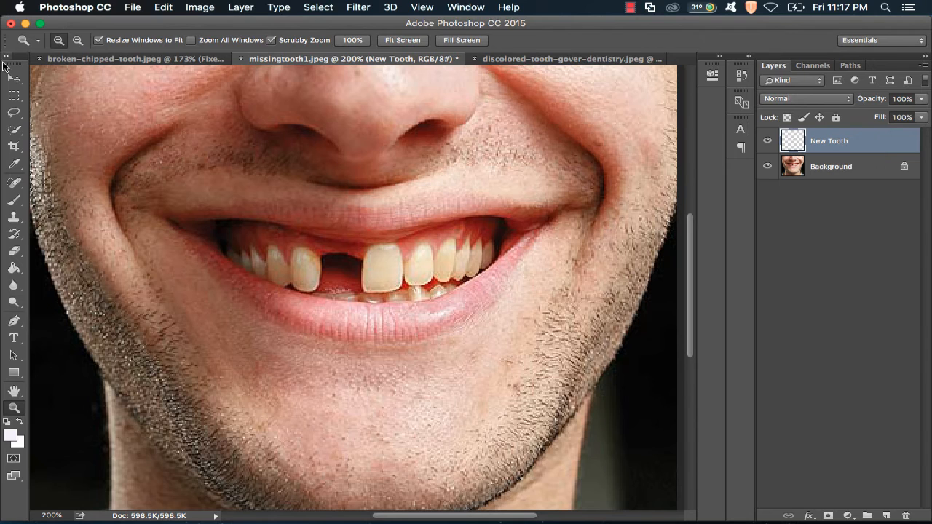
- Move the New Tooth copy into the gap left of the front tooth
{"action": "left_click", "coordinate": [13, 79]}
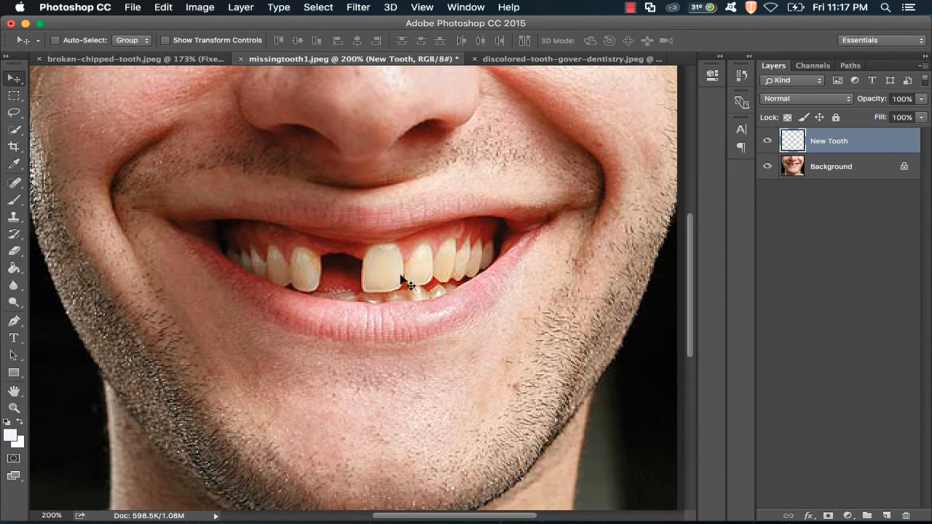
{"action": "left_click_drag", "start_coordinate": [373, 270], "coordinate": [331, 273]}
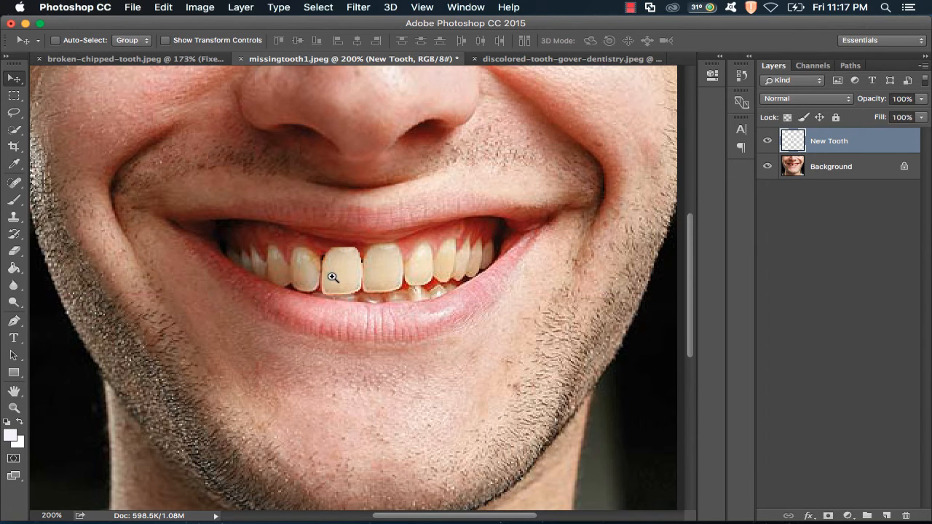
{"action": "key", "text": "z"}
{"action": "left_click", "coordinate": [331, 274]}
{"action": "left_click", "coordinate": [13, 78]}
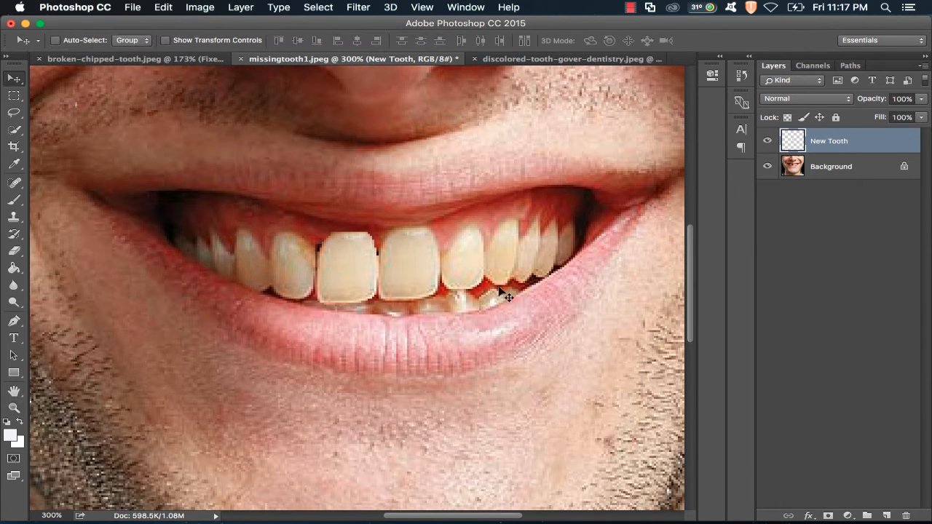
- Fine-tune the new tooth's position in the gap with small nudges
{"action": "left_click", "coordinate": [175, 6]}
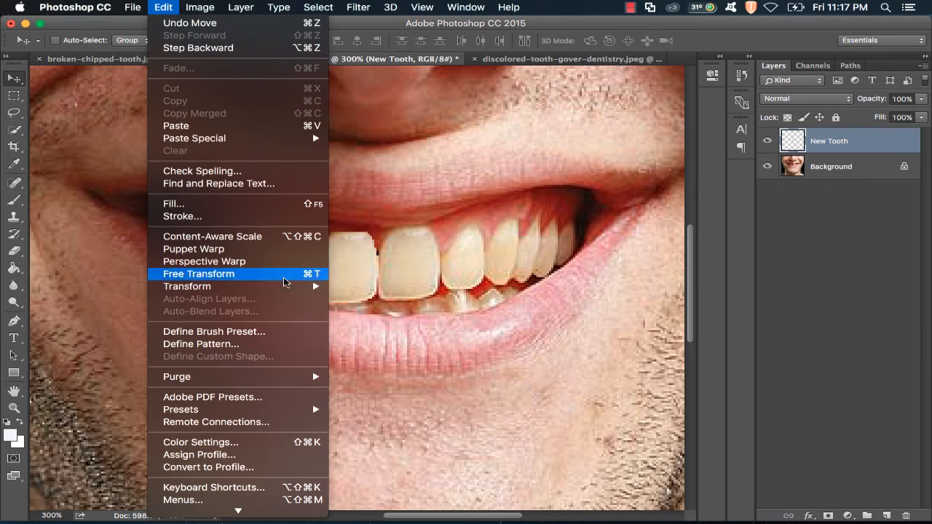
{"action": "mouse_move", "coordinate": [295, 286]}
{"action": "left_click", "coordinate": [406, 437]}
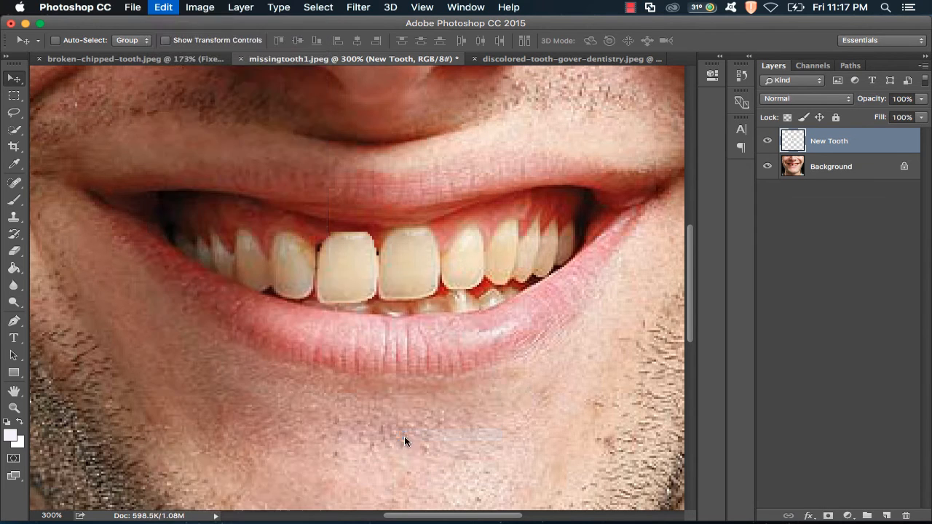
{"action": "left_click", "coordinate": [342, 275]}
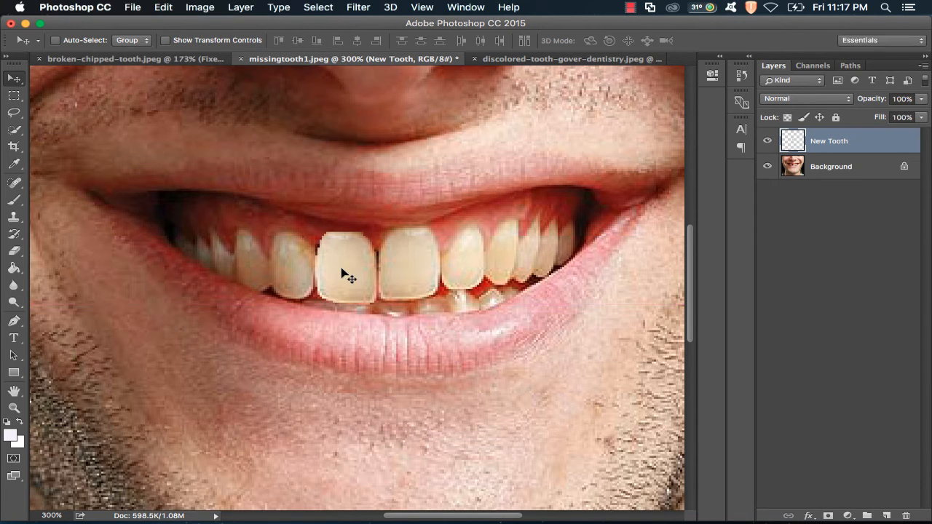
{"action": "key", "text": "Up"}
{"action": "key", "text": "Down"}
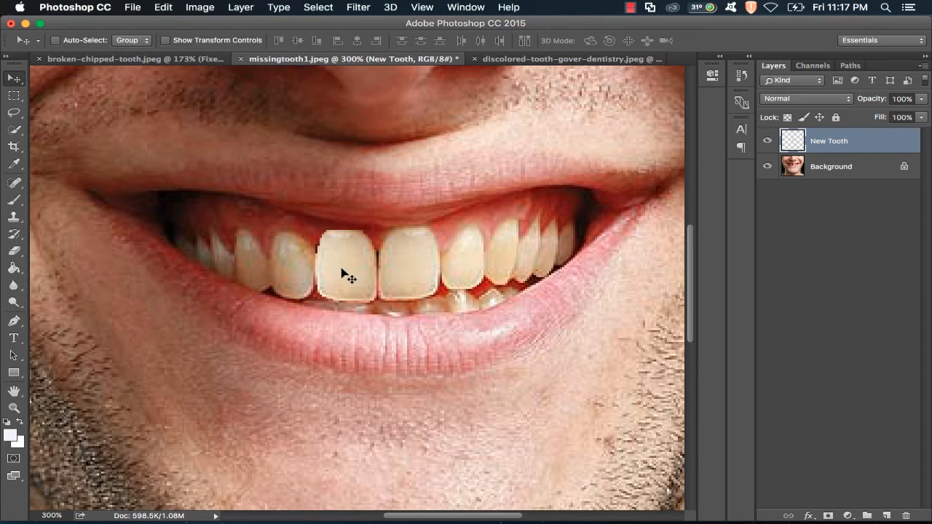
{"action": "key", "text": "Up"}
{"action": "key", "text": "Left"}
{"action": "key", "text": "Left"}
{"action": "key", "text": "Right"}
{"action": "key", "text": "Right"}
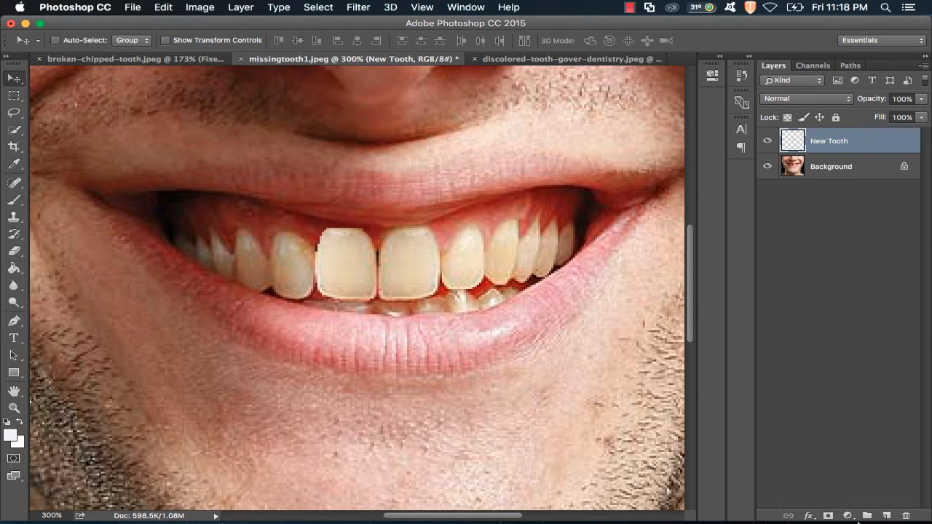
- Add a layer mask to New Tooth and paint black over its upper-left corner
{"action": "left_click", "coordinate": [826, 516]}
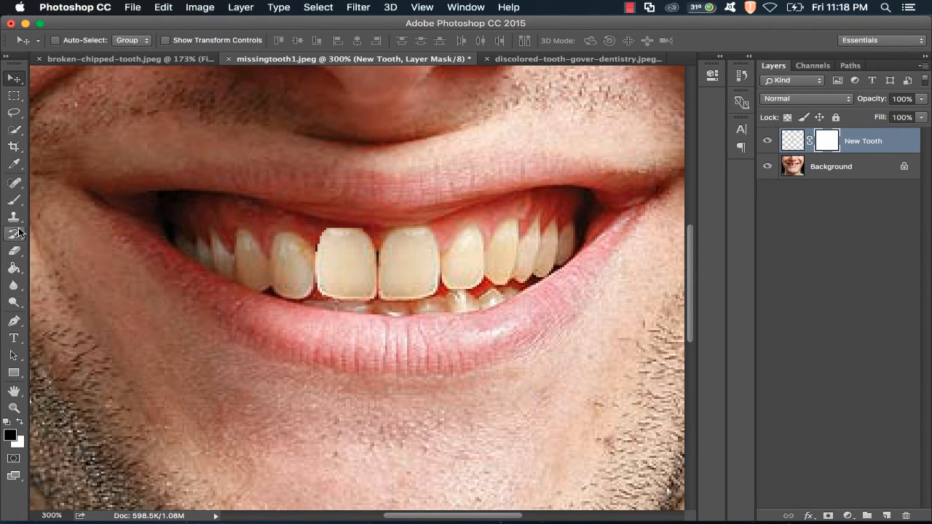
{"action": "left_click", "coordinate": [14, 199]}
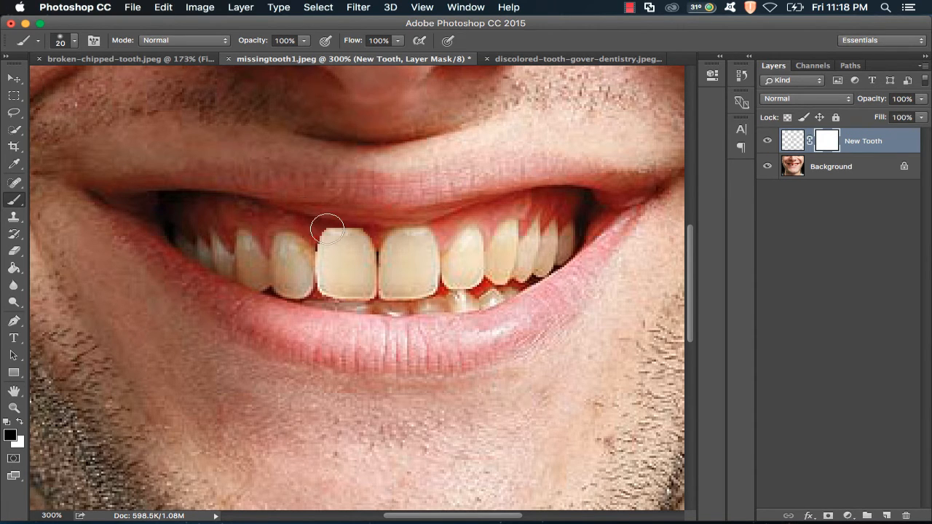
{"action": "mouse_move", "coordinate": [320, 223]}
{"action": "left_mouse_down"}
{"action": "mouse_move", "coordinate": [350, 213]}
{"action": "mouse_move", "coordinate": [342, 220]}
{"action": "mouse_move", "coordinate": [322, 212]}
{"action": "mouse_move", "coordinate": [376, 217]}
{"action": "mouse_move", "coordinate": [337, 211]}
{"action": "left_mouse_up"}
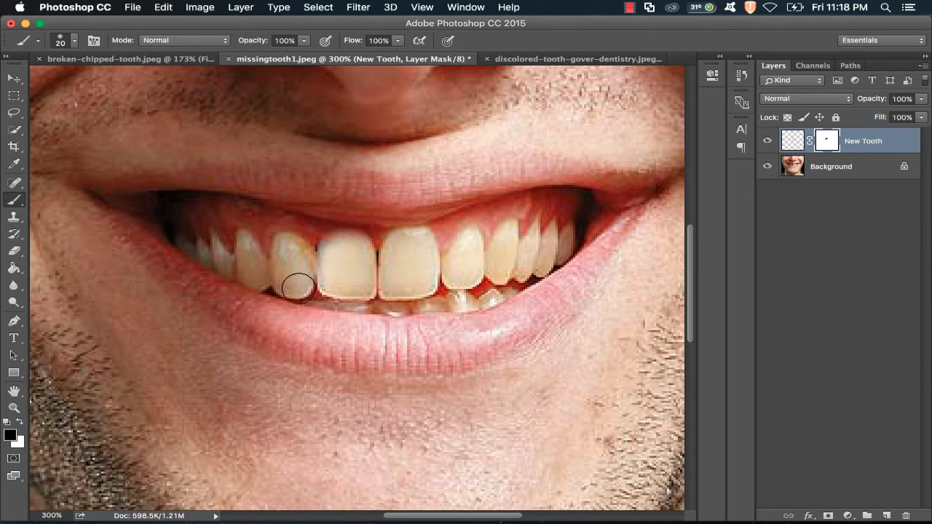
- Toggle the New Tooth layer's visibility to compare the repair with the original
{"action": "key", "text": "z"}
{"action": "left_click", "coordinate": [402, 41]}
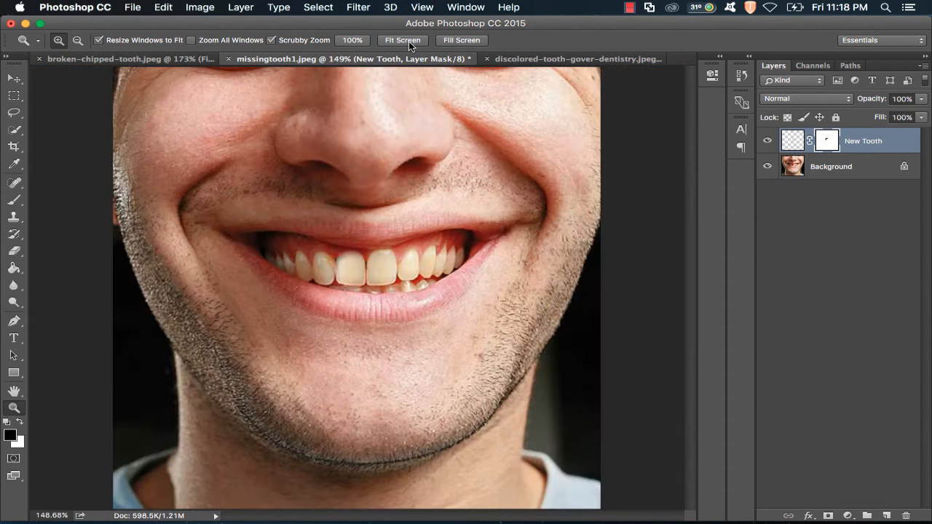
{"action": "left_click", "coordinate": [347, 261]}
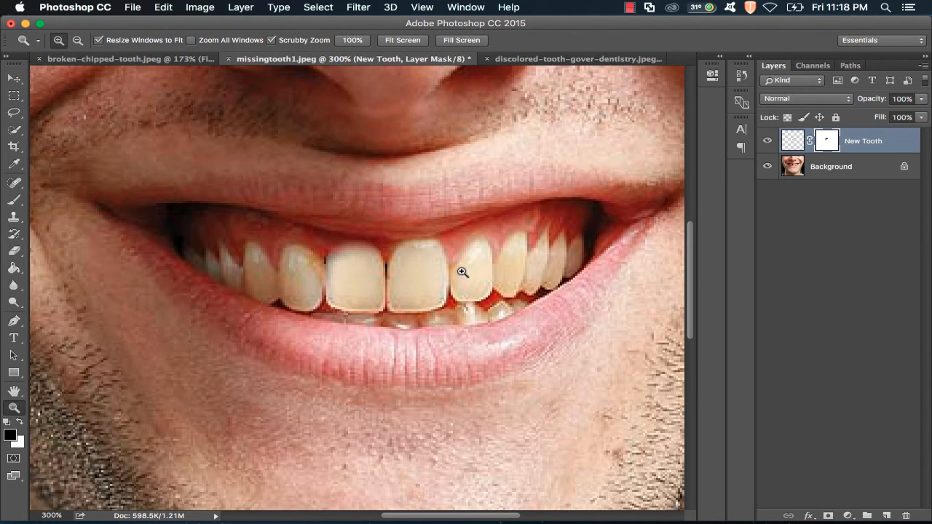
{"action": "left_click", "coordinate": [767, 141]}
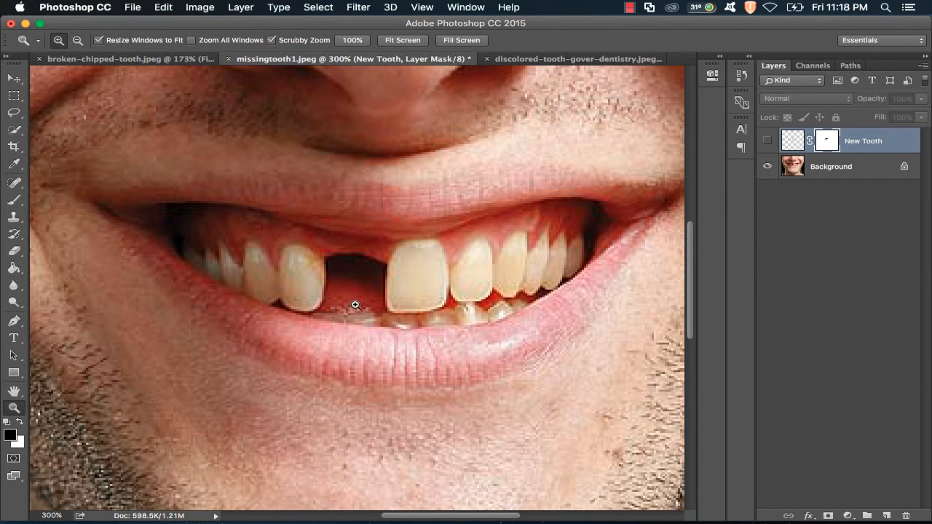
{"action": "left_click", "coordinate": [768, 139]}
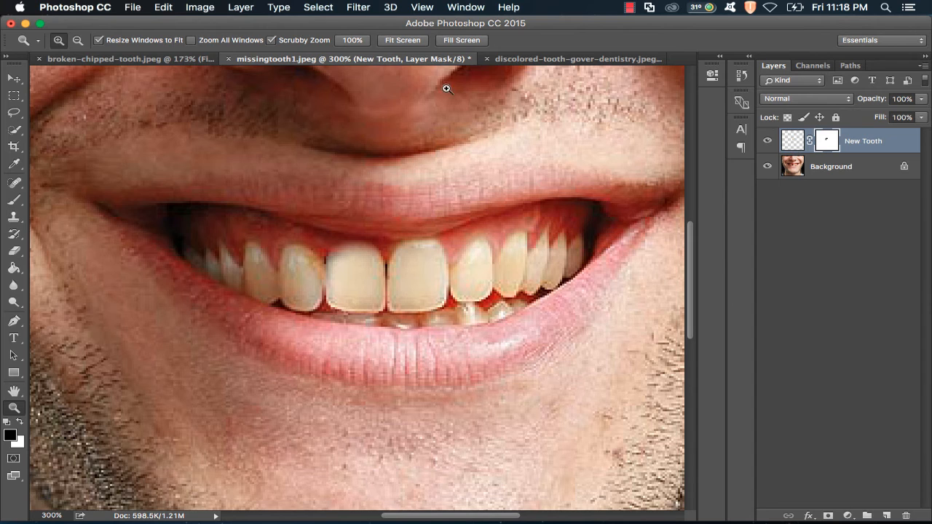
- Delete the layer mask from the New Tooth layer
{"action": "right_click", "coordinate": [826, 144]}
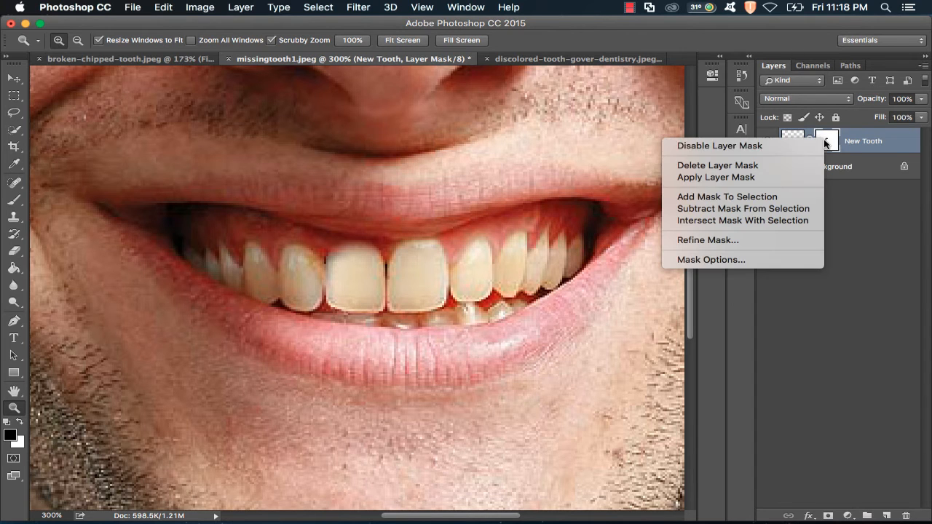
{"action": "left_click", "coordinate": [747, 165]}
{"action": "left_click", "coordinate": [344, 264]}
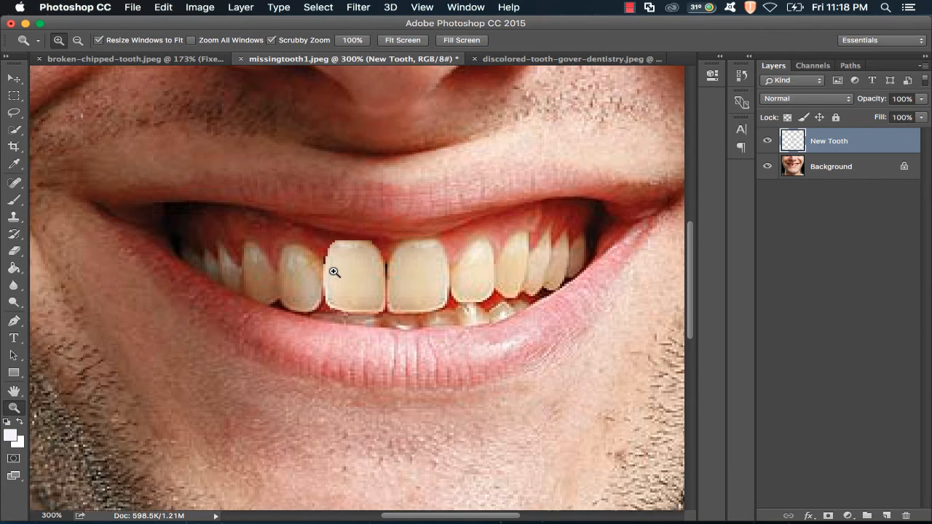
- Clone gum tissue over the new tooth's upper-left corner with the Clone Stamp at about 11 px, sampling all layers
{"action": "left_click", "coordinate": [266, 229]}
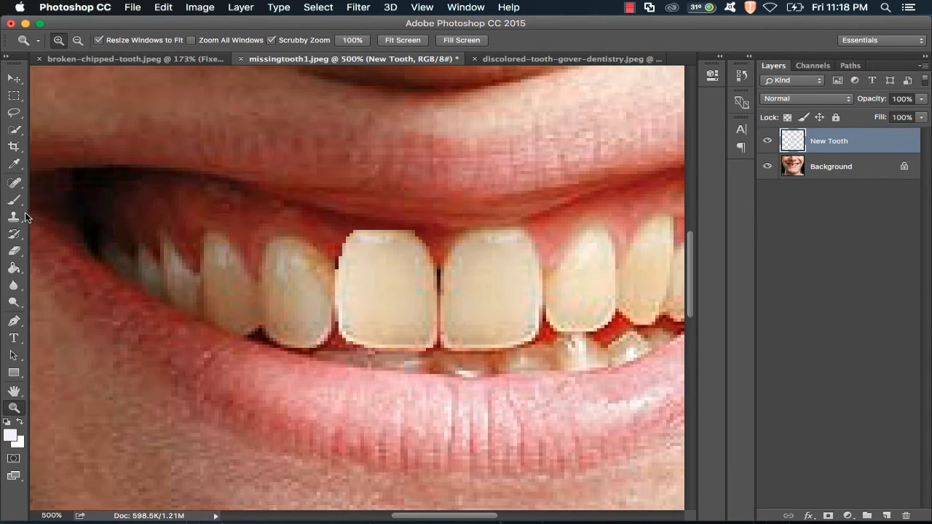
{"action": "left_click", "coordinate": [14, 217]}
{"action": "left_click", "coordinate": [73, 39]}
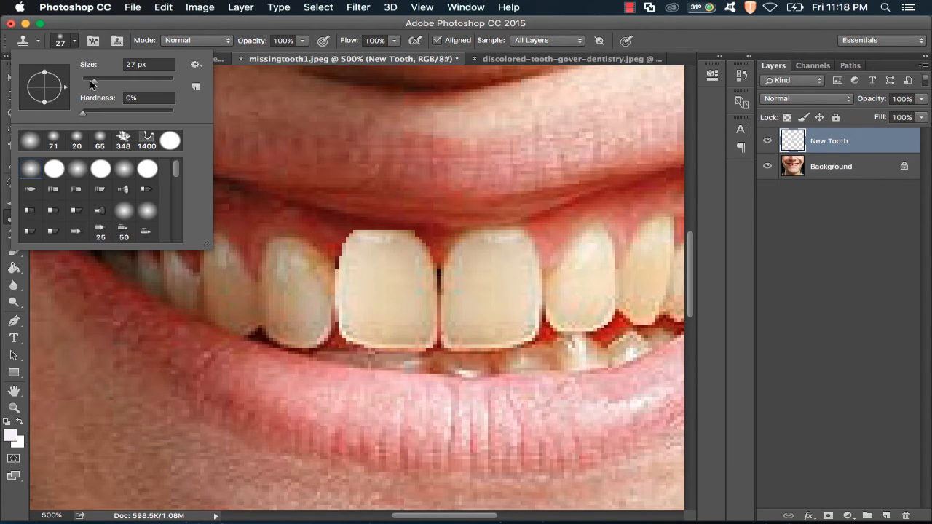
{"action": "left_click_drag", "start_coordinate": [89, 82], "coordinate": [86, 81]}
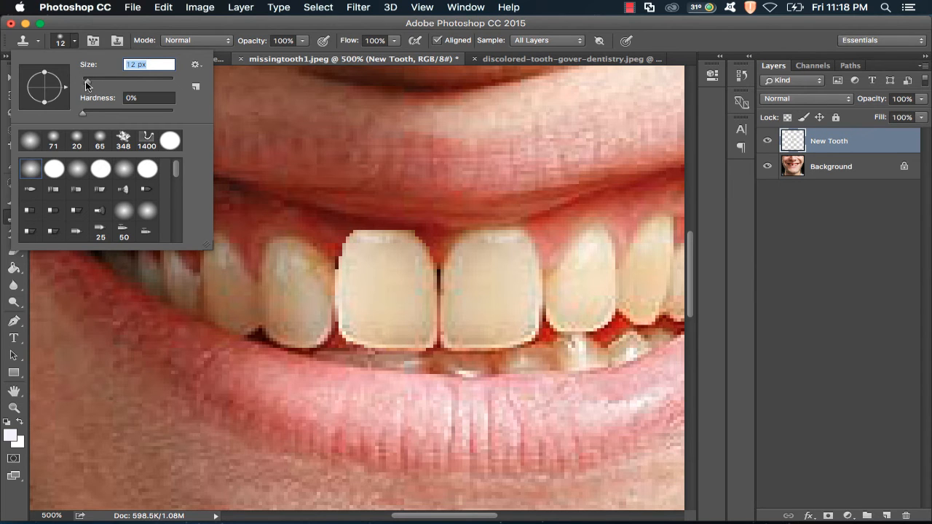
{"action": "left_click_drag", "start_coordinate": [86, 86], "coordinate": [85, 86]}
{"action": "left_click", "coordinate": [439, 218]}
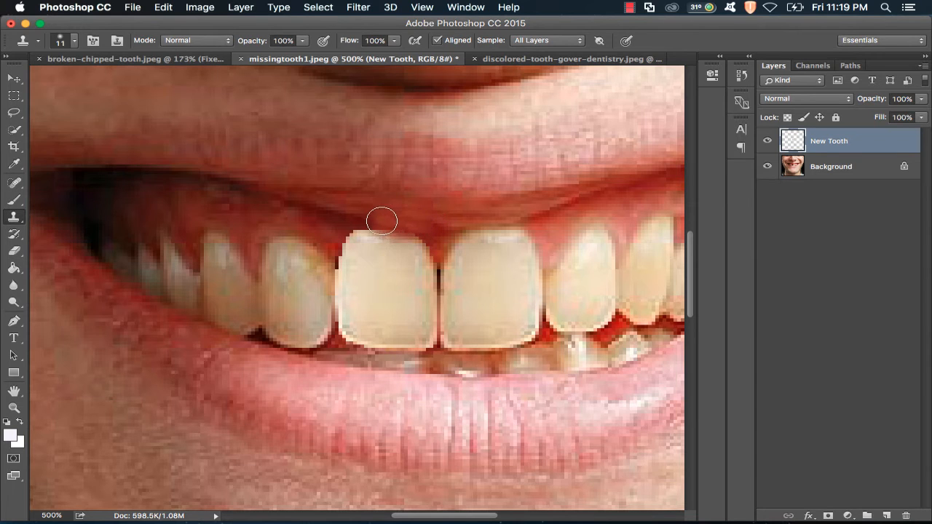
{"action": "left_click", "coordinate": [321, 234], "text": "alt"}
{"action": "mouse_move", "coordinate": [339, 240]}
{"action": "left_mouse_down"}
{"action": "mouse_move", "coordinate": [347, 225]}
{"action": "mouse_move", "coordinate": [366, 226]}
{"action": "left_mouse_up"}
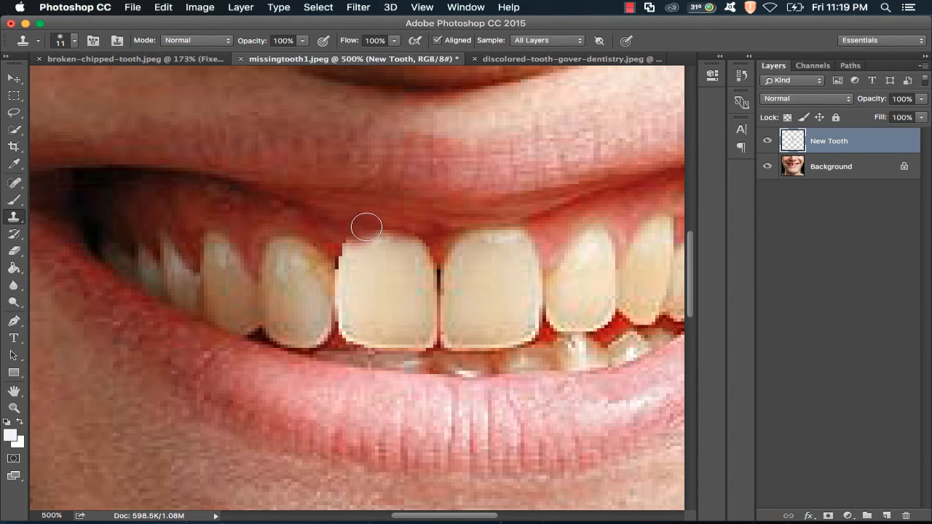
{"action": "key", "text": "super+z"}
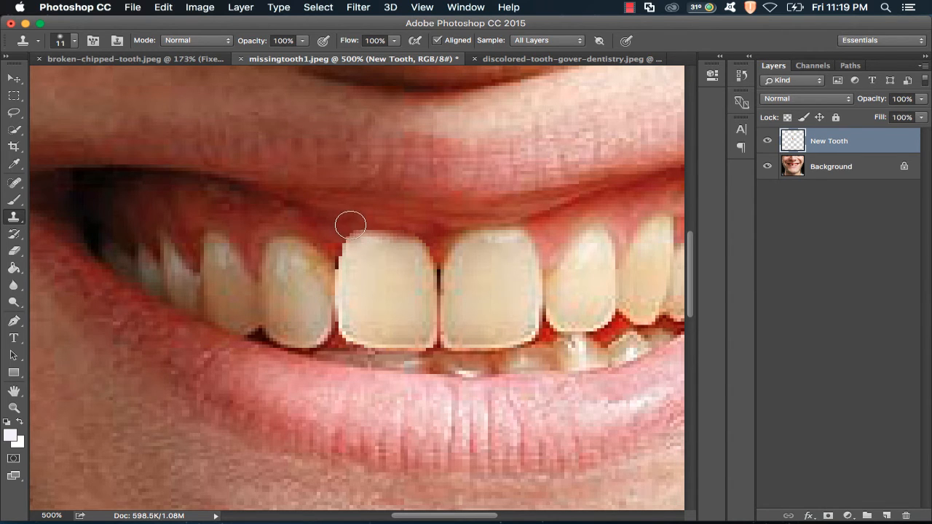
{"action": "left_click_drag", "start_coordinate": [357, 221], "coordinate": [386, 221]}
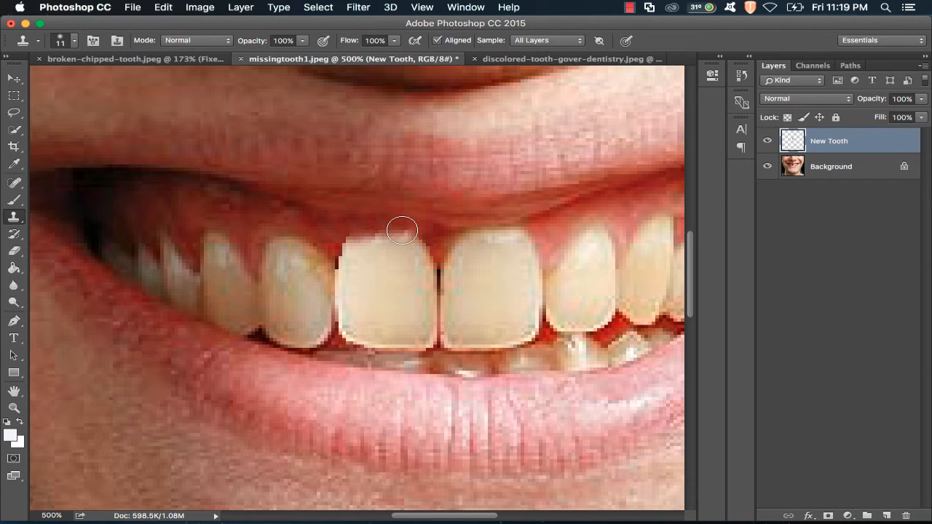
{"action": "key", "text": "super+alt+z"}
{"action": "key", "text": "super+alt+z"}
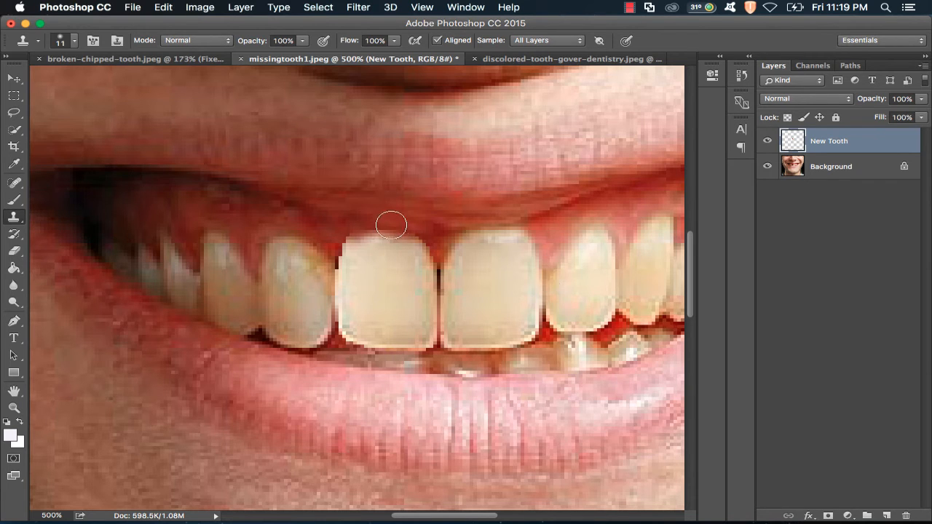
{"action": "left_click_drag", "start_coordinate": [393, 224], "coordinate": [367, 226]}
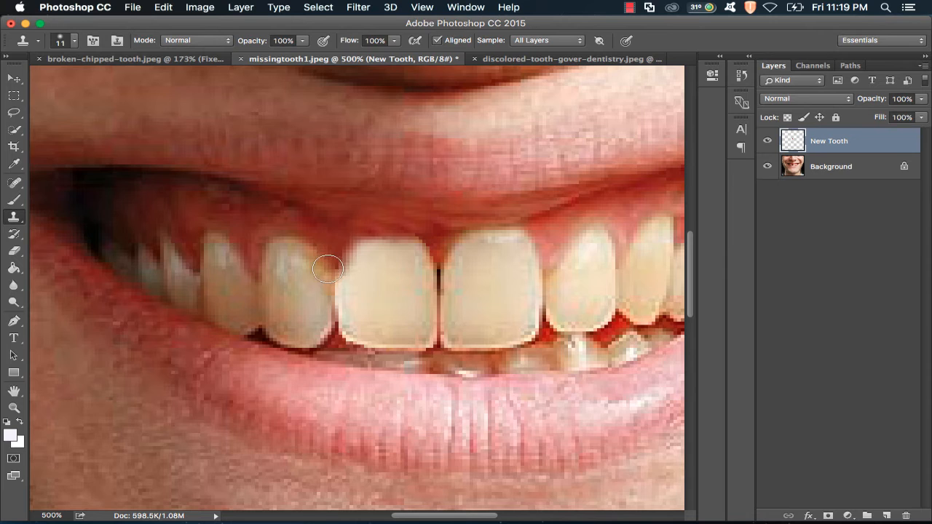
- Clone tooth texture along the new tooth's left edge where it meets the neighbouring tooth
{"action": "left_click", "coordinate": [541, 291], "text": "alt"}
{"action": "left_click", "coordinate": [336, 293]}
{"action": "left_click", "coordinate": [333, 295]}
{"action": "left_click_drag", "start_coordinate": [332, 296], "coordinate": [332, 302]}
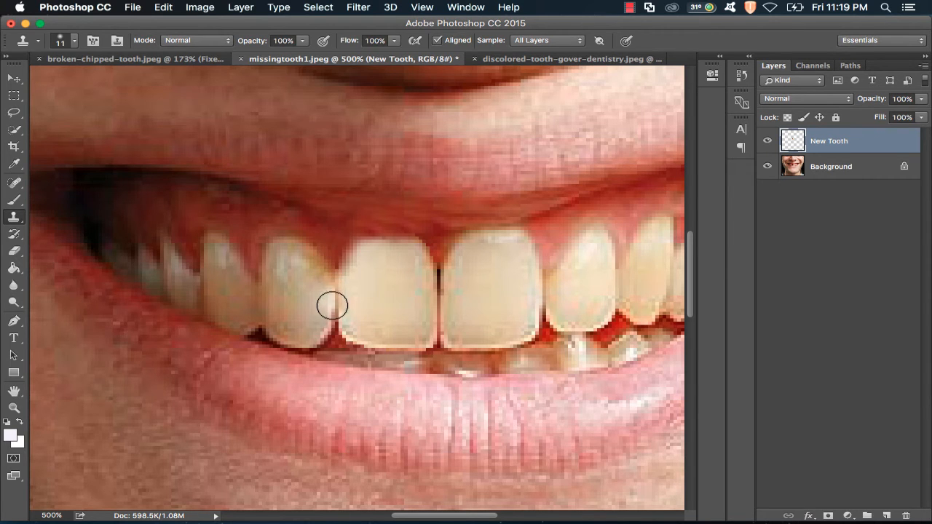
{"action": "left_click", "coordinate": [334, 281]}
- Zoom out to review the repaired smile and switch to the discolored-tooth-gover-dentistry.jpeg document
{"action": "key", "text": "z"}
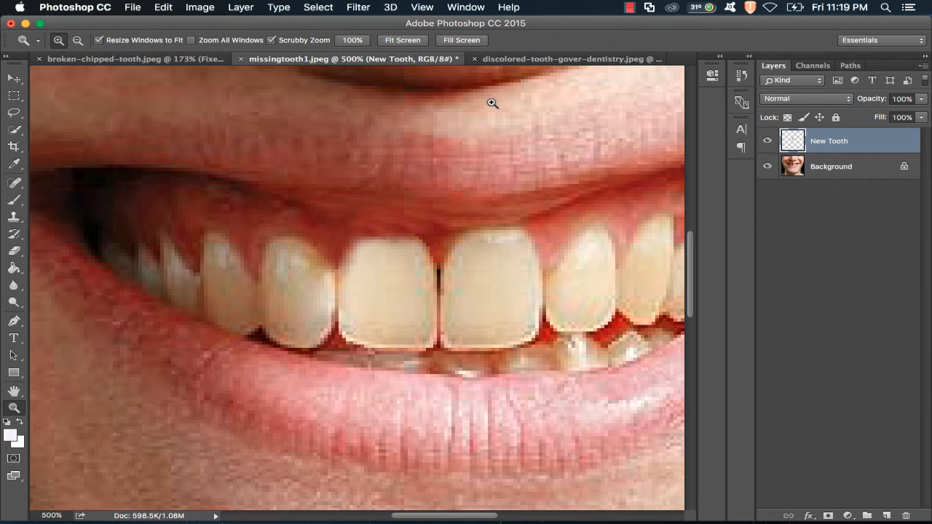
{"action": "left_click", "coordinate": [384, 40]}
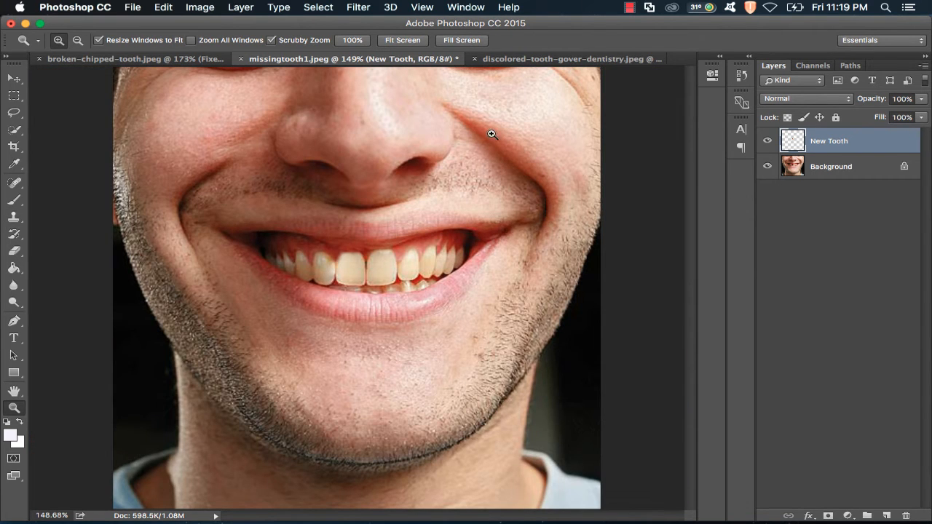
{"action": "scroll", "coordinate": [388, 270], "scroll_direction": "down", "scroll_amount": 10}
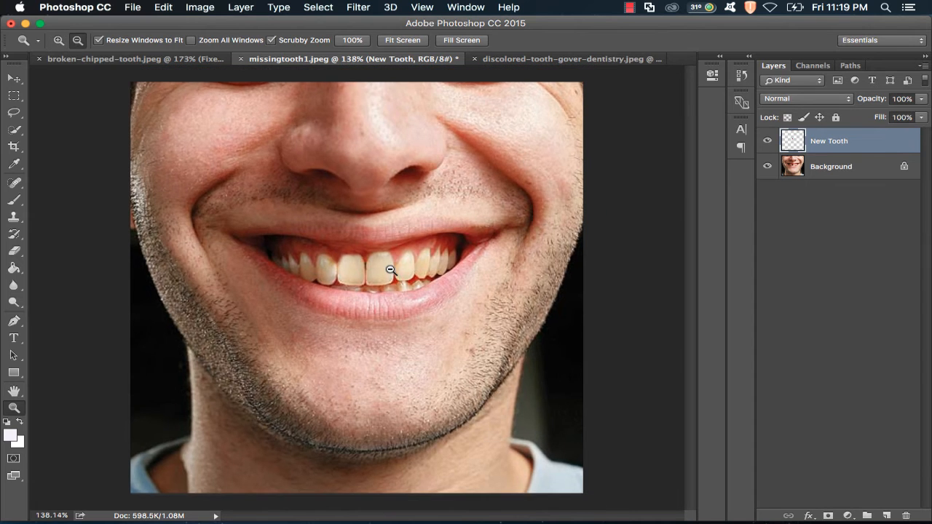
{"action": "scroll", "coordinate": [387, 271], "scroll_direction": "up", "scroll_amount": 10}
{"action": "scroll", "coordinate": [388, 278], "scroll_direction": "down", "scroll_amount": 3}
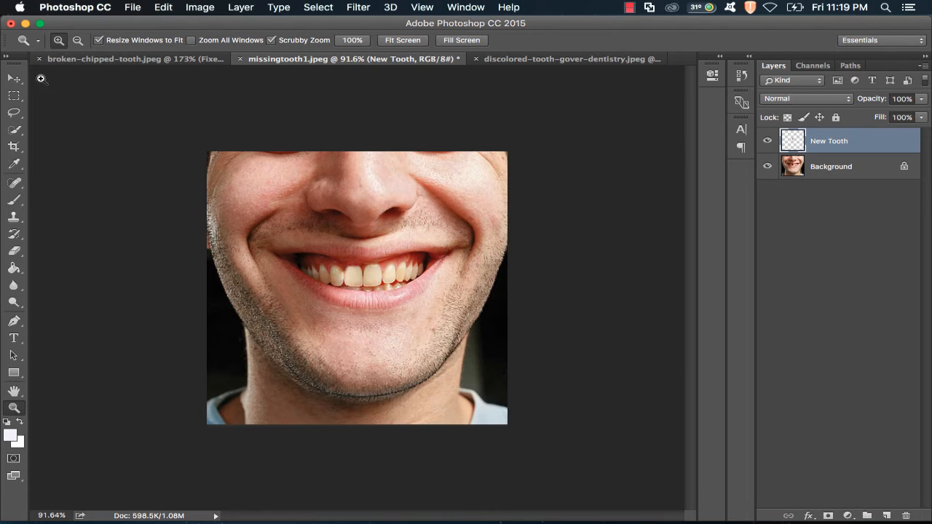
{"action": "left_click", "coordinate": [13, 78]}
{"action": "left_click", "coordinate": [545, 59]}
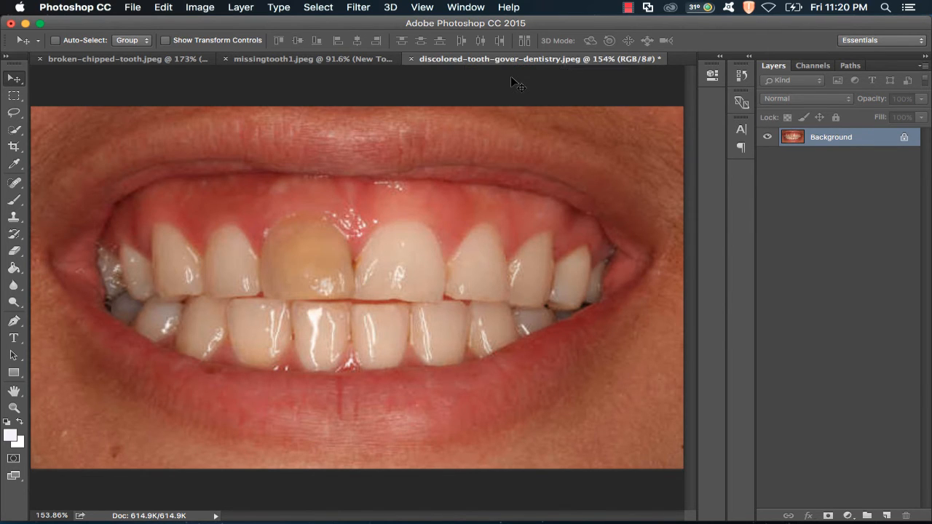
- Try lightening the discolored front tooth with the Dodge tool at Midtones, 50% exposure
{"action": "left_click", "coordinate": [9, 304]}
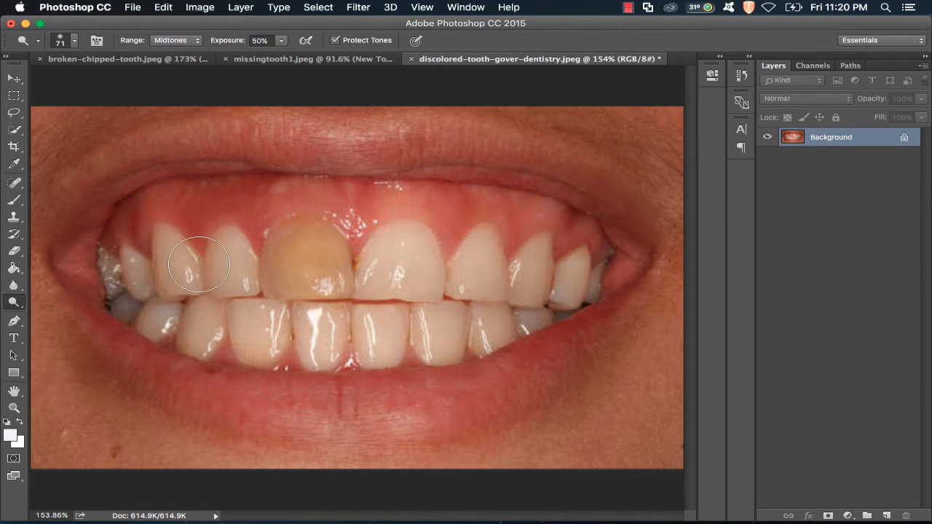
{"action": "left_click_drag", "start_coordinate": [292, 243], "coordinate": [306, 252]}
{"action": "left_click", "coordinate": [76, 41]}
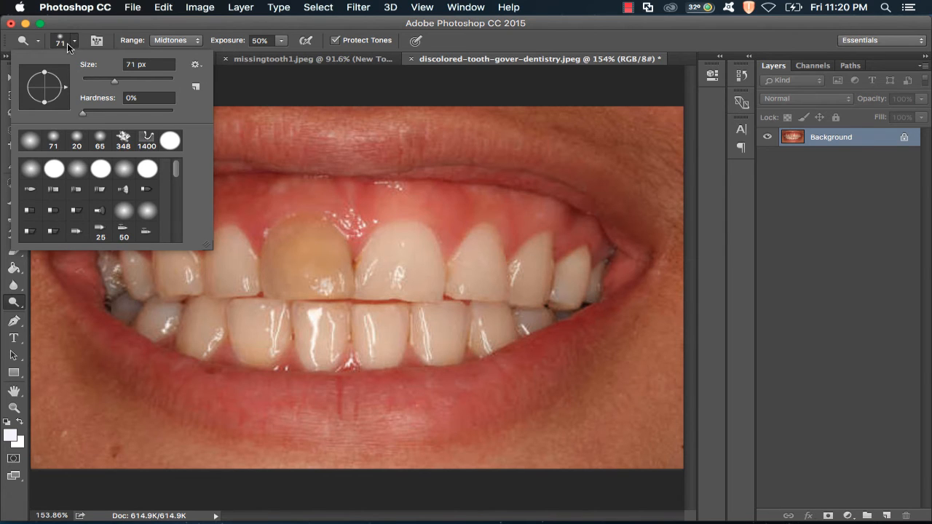
{"action": "left_click", "coordinate": [74, 41]}
{"action": "mouse_move", "coordinate": [288, 245]}
{"action": "left_mouse_down"}
{"action": "mouse_move", "coordinate": [281, 266]}
{"action": "mouse_move", "coordinate": [295, 258]}
{"action": "mouse_move", "coordinate": [335, 272]}
{"action": "mouse_move", "coordinate": [333, 248]}
{"action": "mouse_move", "coordinate": [305, 225]}
{"action": "mouse_move", "coordinate": [284, 241]}
{"action": "mouse_move", "coordinate": [260, 291]}
{"action": "mouse_move", "coordinate": [326, 312]}
{"action": "mouse_move", "coordinate": [349, 298]}
{"action": "mouse_move", "coordinate": [286, 230]}
{"action": "mouse_move", "coordinate": [443, 361]}
{"action": "left_mouse_up"}
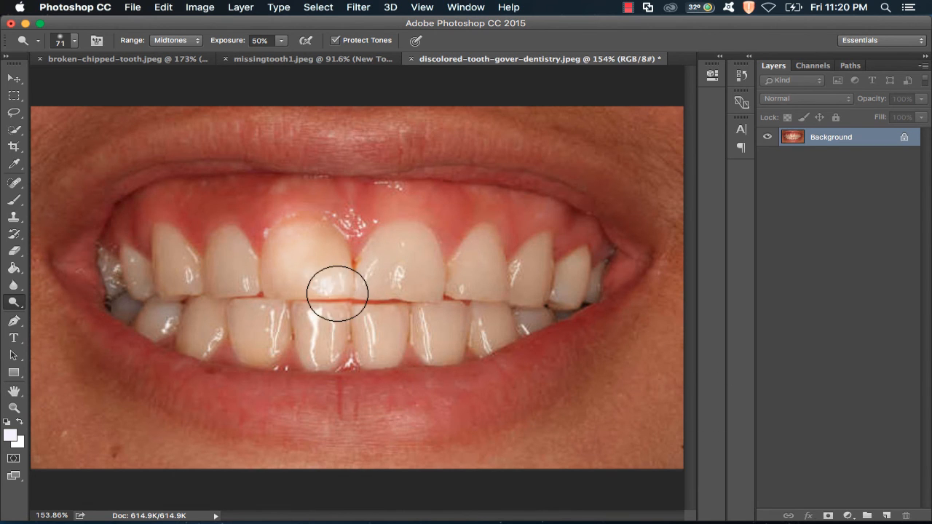
{"action": "mouse_move", "coordinate": [266, 295]}
{"action": "left_mouse_down"}
{"action": "mouse_move", "coordinate": [271, 250]}
{"action": "mouse_move", "coordinate": [259, 247]}
{"action": "mouse_move", "coordinate": [309, 307]}
{"action": "mouse_move", "coordinate": [344, 284]}
{"action": "mouse_move", "coordinate": [360, 239]}
{"action": "left_mouse_up"}
{"action": "key", "text": "super+z"}
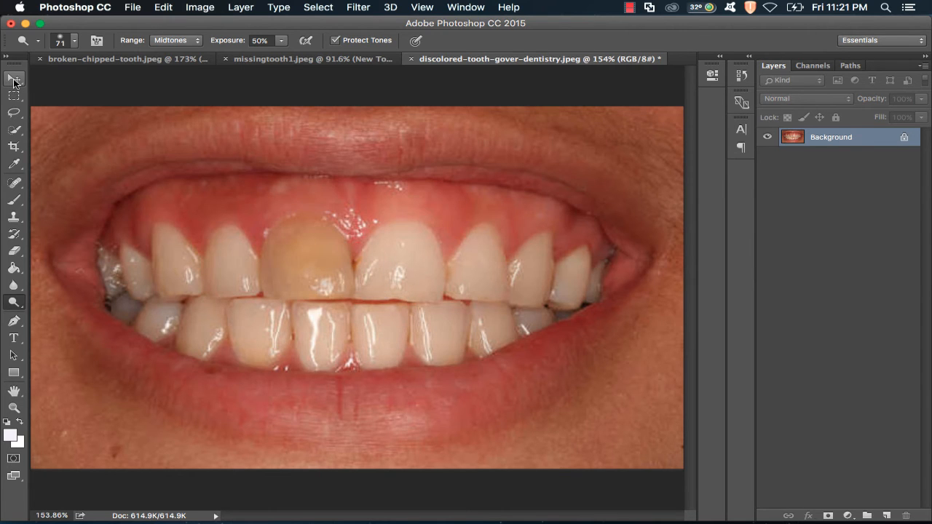
- Try selecting the discolored tooth with Quick Selection, copy it, and deselect
{"action": "left_click", "coordinate": [14, 80]}
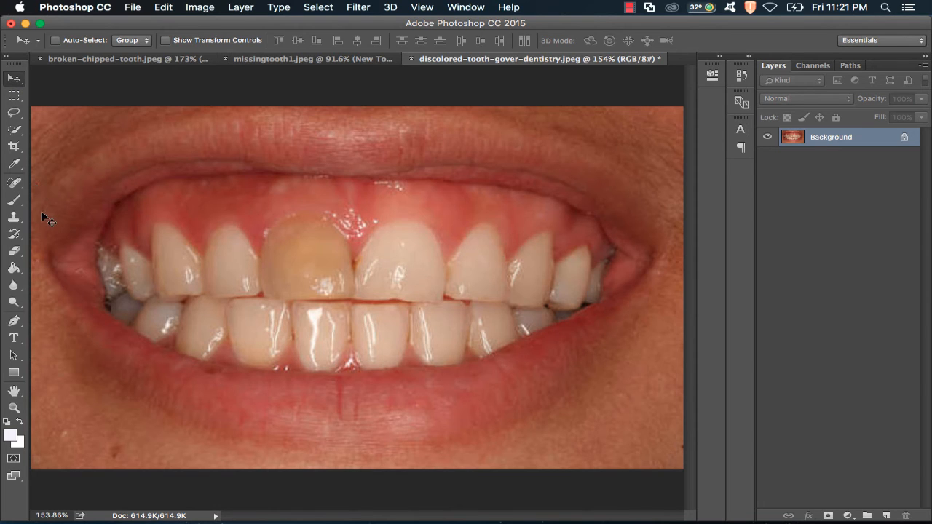
{"action": "left_click", "coordinate": [14, 132]}
{"action": "mouse_move", "coordinate": [295, 254]}
{"action": "left_mouse_down"}
{"action": "mouse_move", "coordinate": [305, 282]}
{"action": "mouse_move", "coordinate": [358, 248]}
{"action": "mouse_move", "coordinate": [346, 271]}
{"action": "left_mouse_up"}
{"action": "key", "text": "super+c"}
{"action": "key", "text": "super+d"}
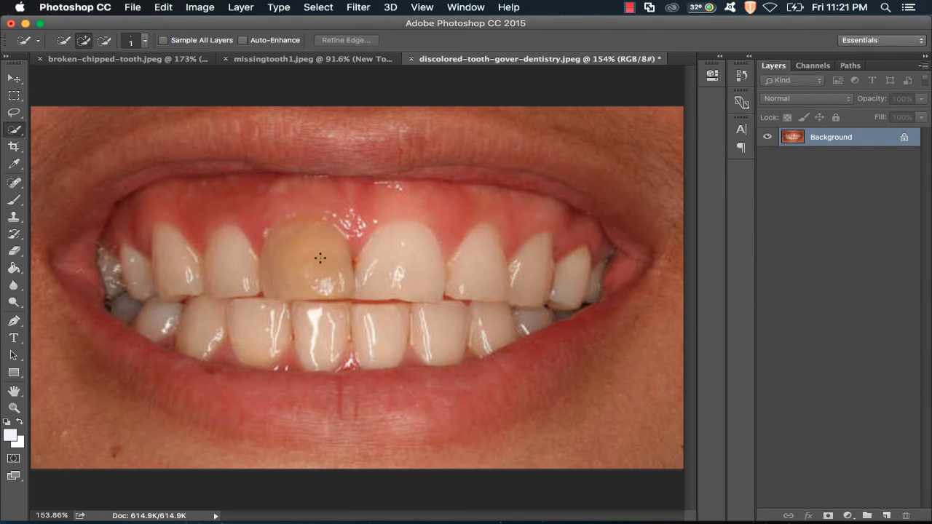
- Outline the discolored front tooth with a Pen path and turn it into a selection with a 2-pixel feather
{"action": "key", "text": "z"}
{"action": "left_click", "coordinate": [309, 255]}
{"action": "left_click", "coordinate": [309, 256]}
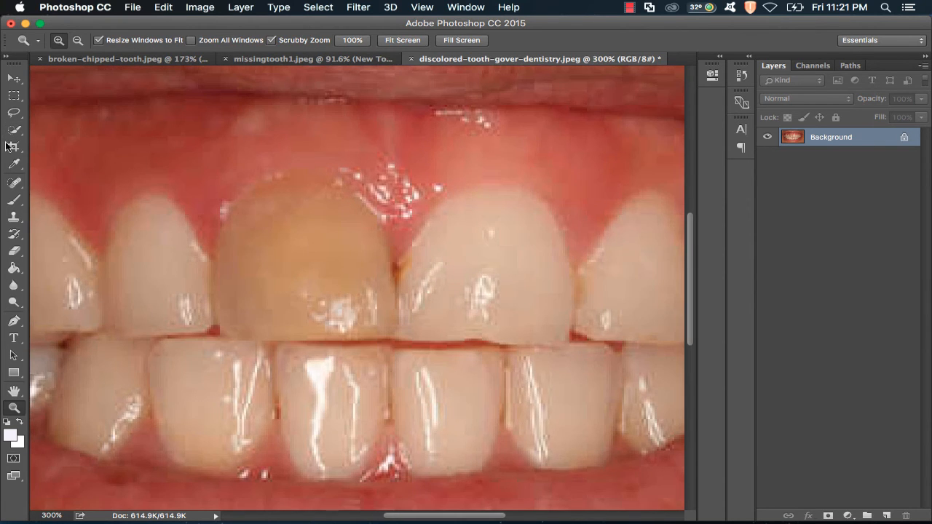
{"action": "left_click", "coordinate": [13, 320]}
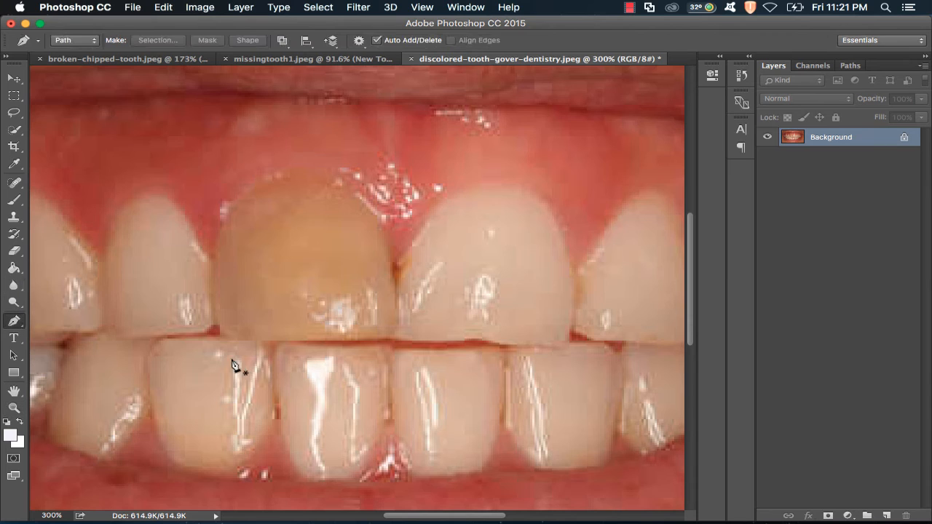
{"action": "left_click", "coordinate": [221, 341]}
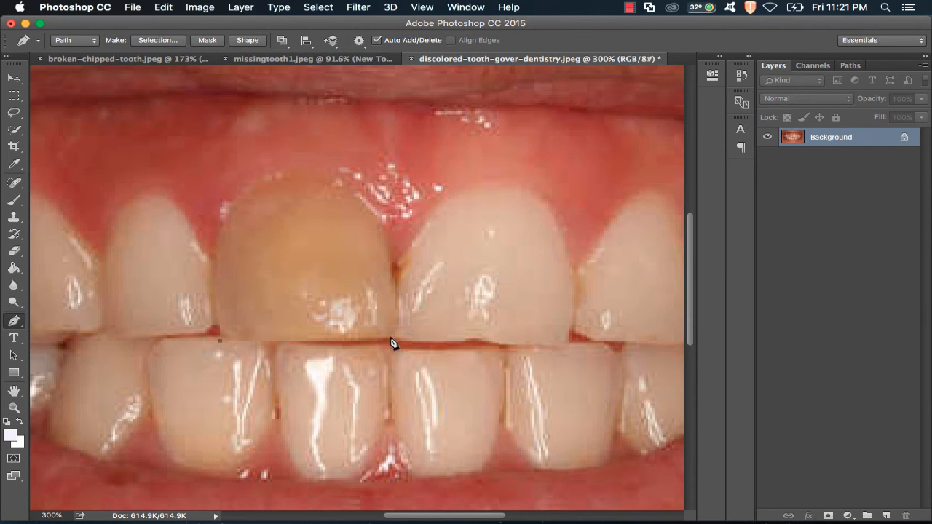
{"action": "left_click", "coordinate": [390, 342]}
{"action": "left_click_drag", "start_coordinate": [334, 187], "coordinate": [247, 154]}
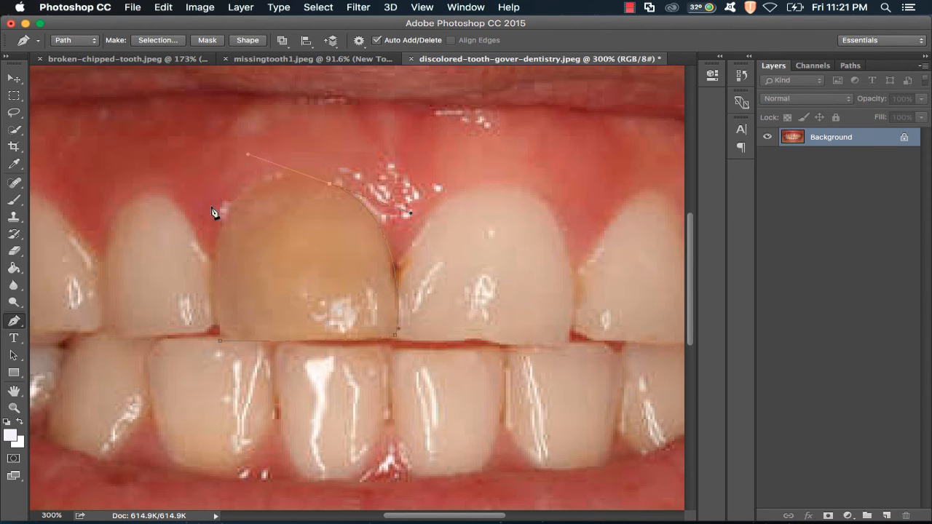
{"action": "left_click", "coordinate": [215, 254]}
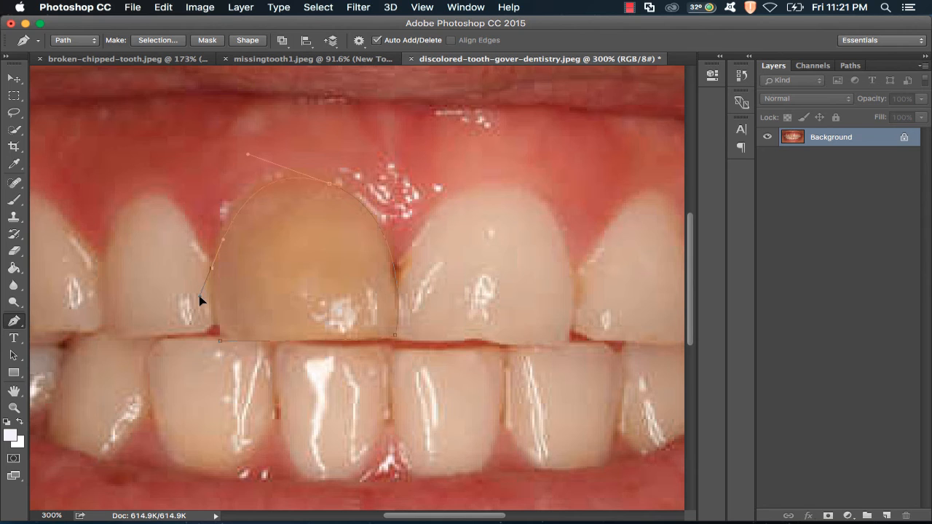
{"action": "left_click", "coordinate": [219, 340]}
{"action": "right_click", "coordinate": [309, 281]}
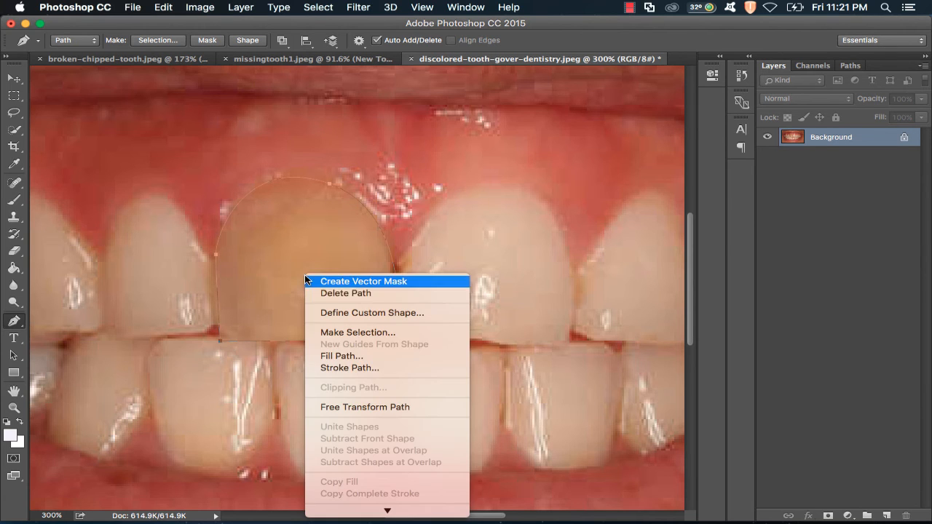
{"action": "left_click", "coordinate": [409, 332]}
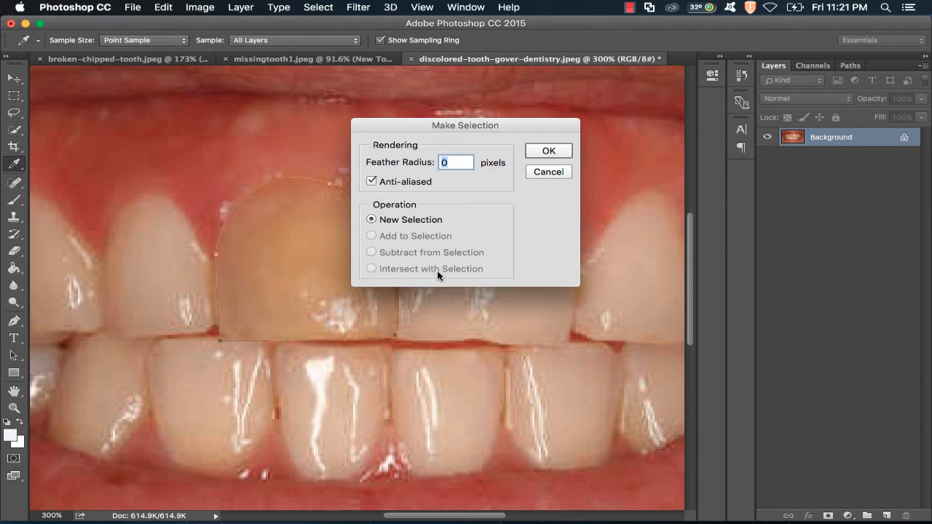
{"action": "type", "text": "2"}
{"action": "left_click", "coordinate": [548, 151]}
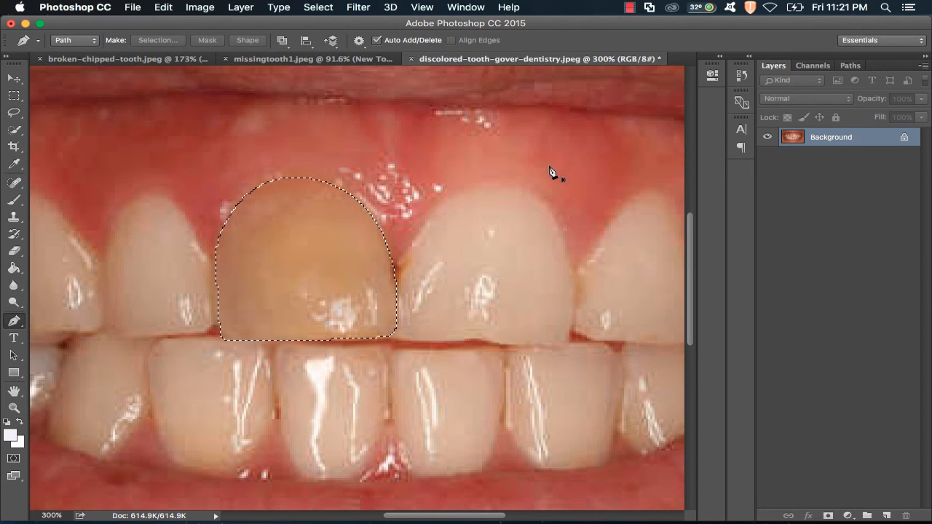
- Create a new layer named White Tooth above the background
{"action": "left_click", "coordinate": [14, 77]}
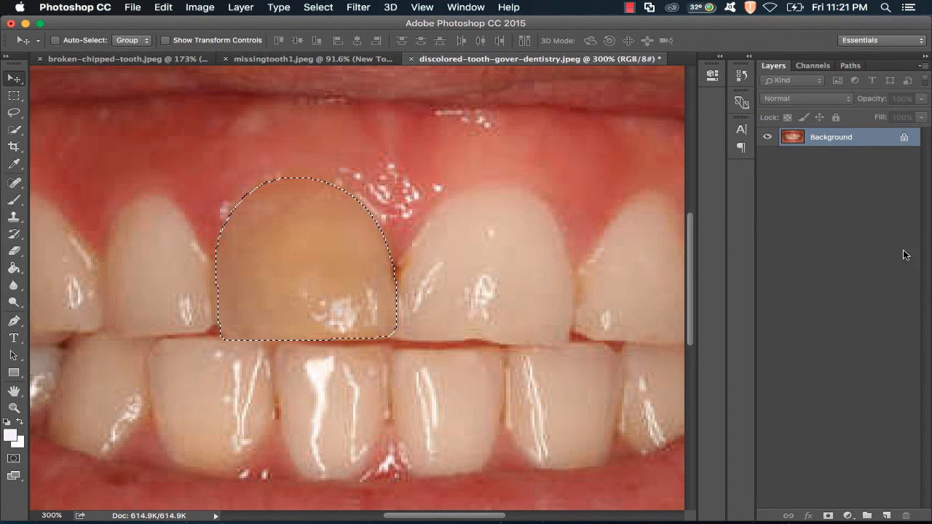
{"action": "left_click", "coordinate": [886, 515]}
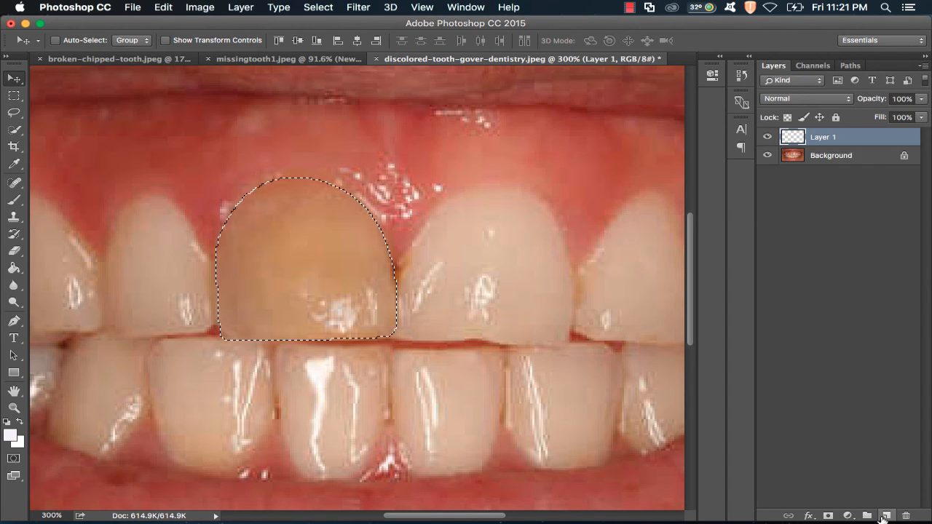
{"action": "double_click", "coordinate": [826, 142]}
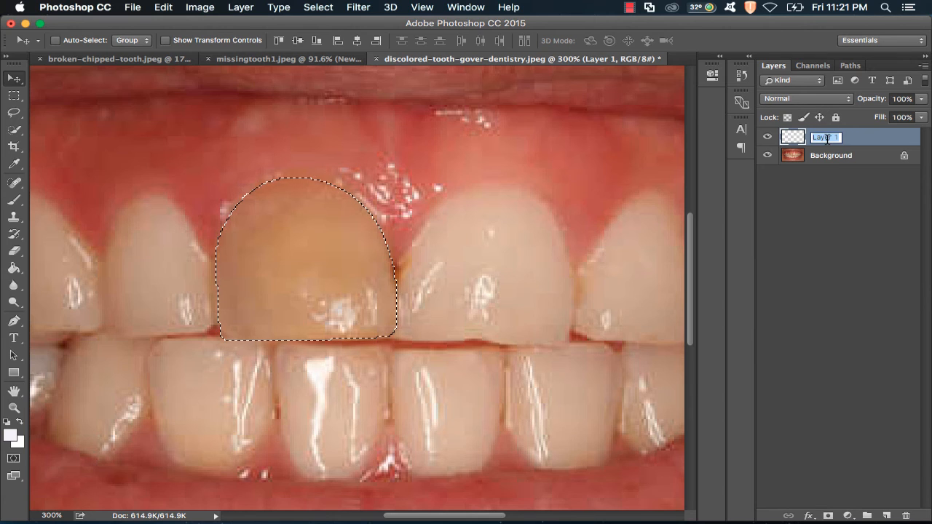
{"action": "type", "text": "White Tooth"}
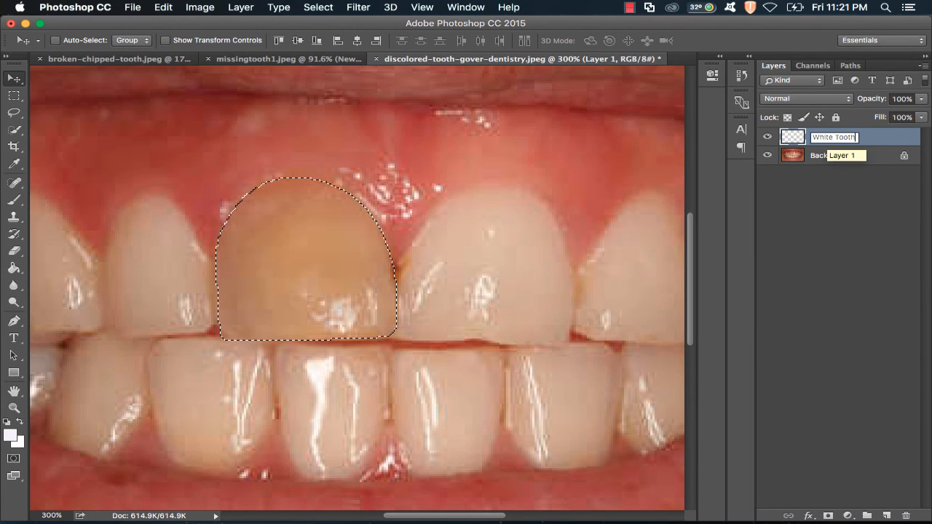
{"action": "key", "text": "Return"}
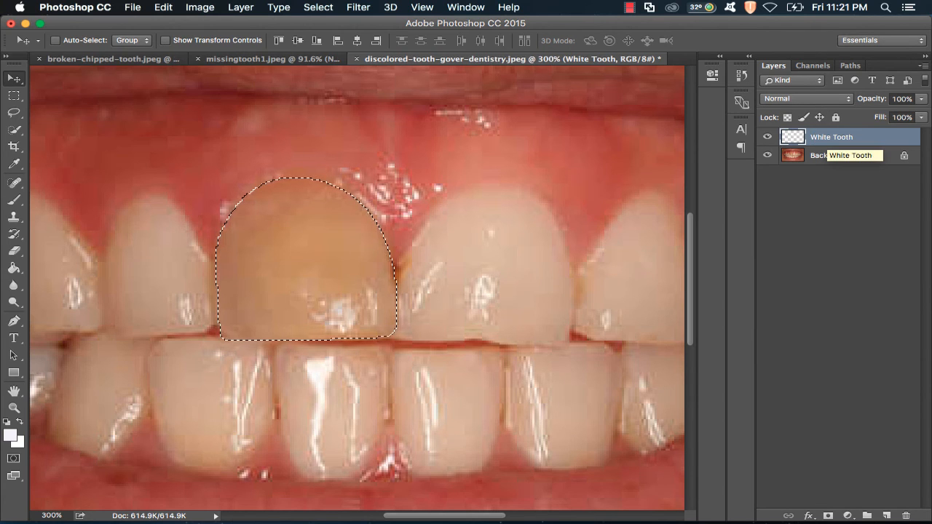
- Add a Levels adjustment layer for the selected tooth and set its output black level to 74
{"action": "left_click", "coordinate": [850, 516]}
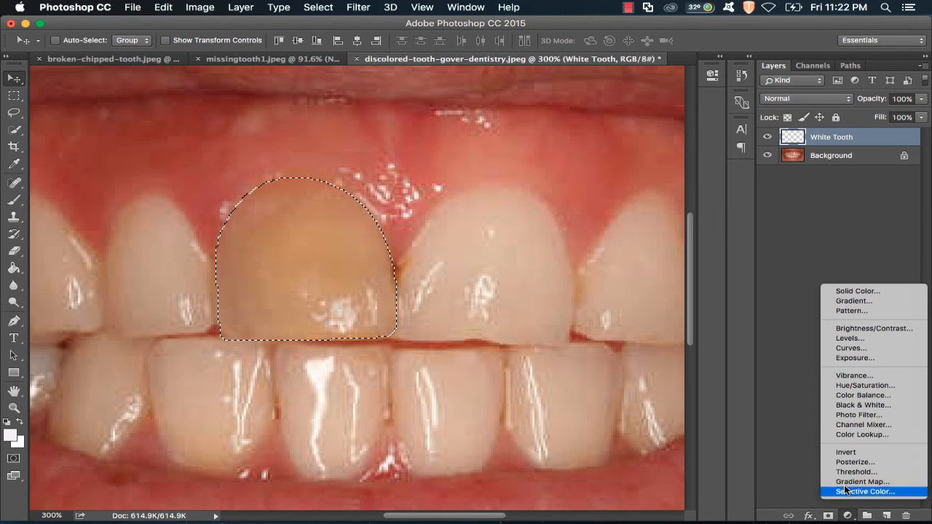
{"action": "left_click", "coordinate": [861, 339]}
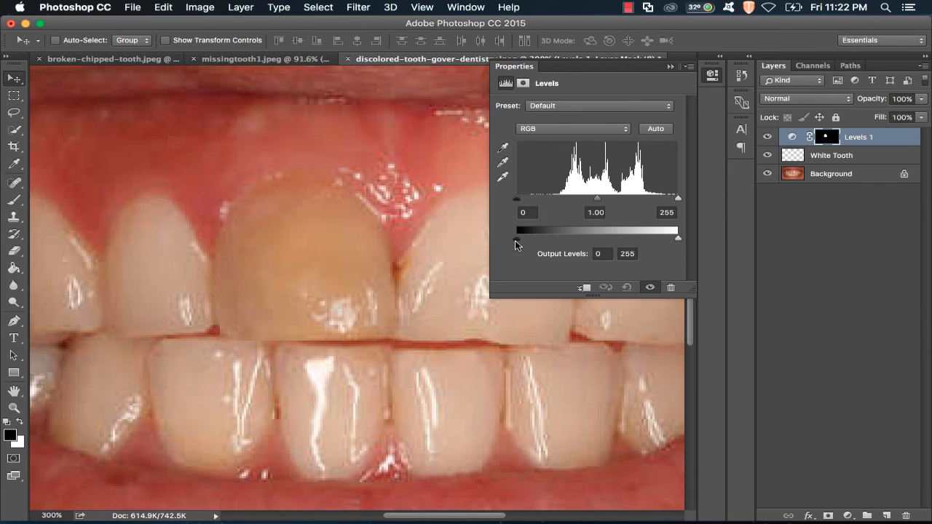
{"action": "left_click_drag", "start_coordinate": [515, 244], "coordinate": [562, 258]}
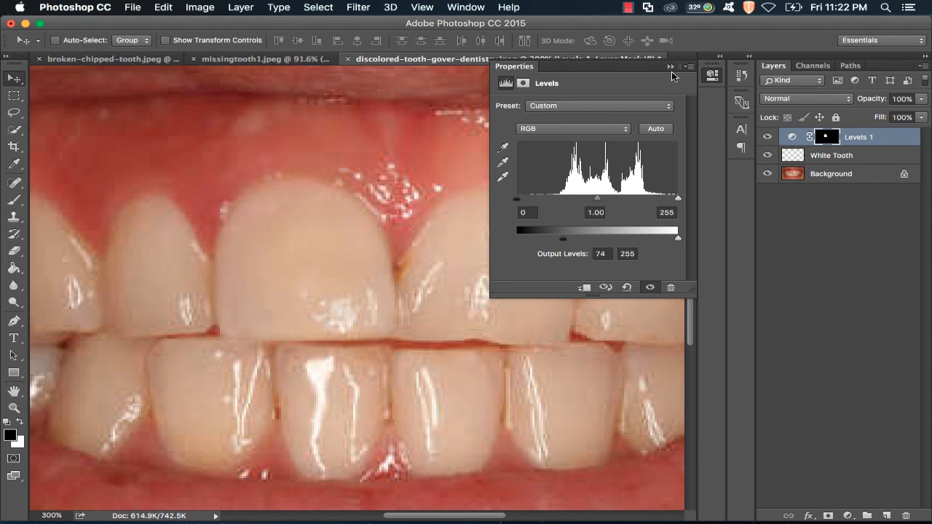
{"action": "left_click", "coordinate": [668, 65]}
{"action": "key", "text": "z"}
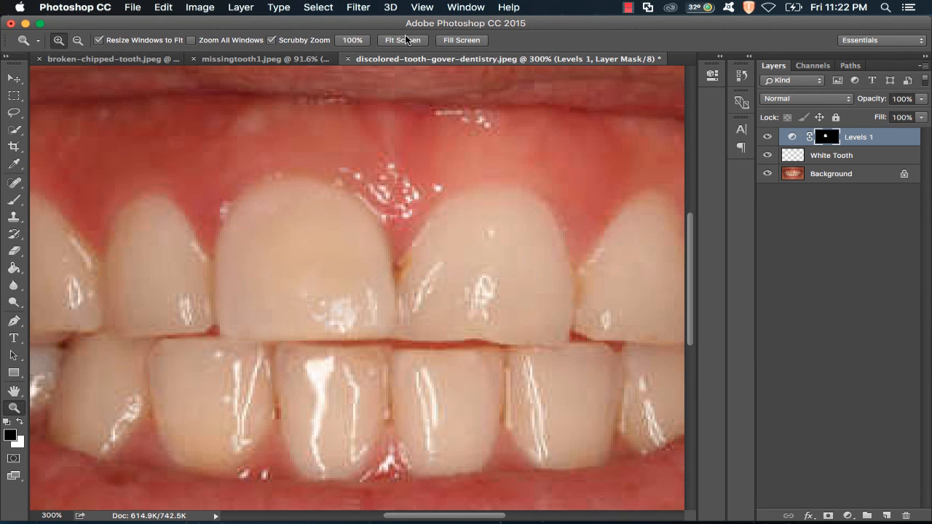
{"action": "left_click", "coordinate": [406, 40]}
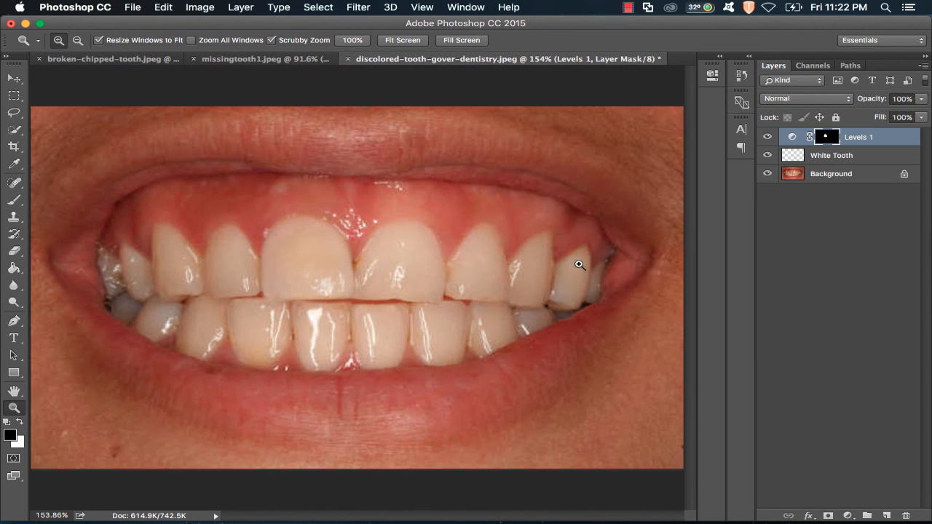
{"action": "left_click", "coordinate": [848, 514]}
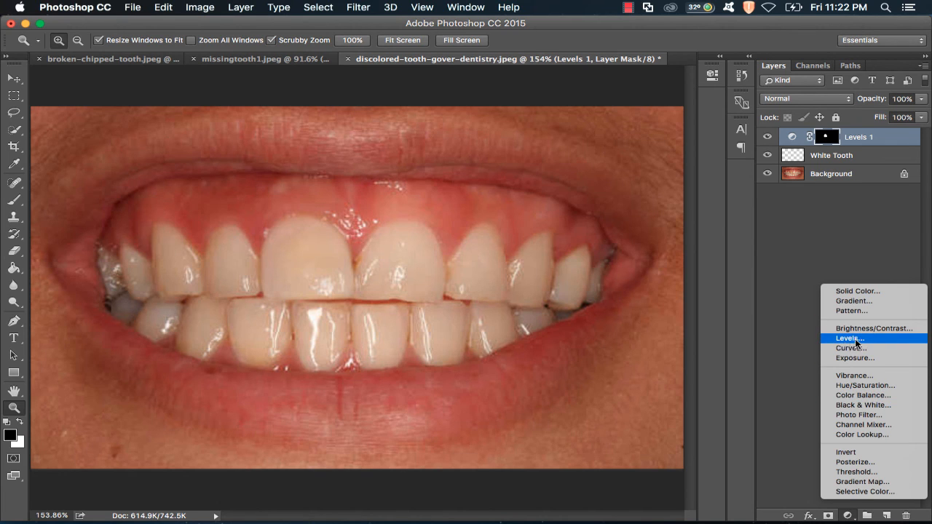
{"action": "left_click", "coordinate": [843, 220]}
{"action": "key", "text": "v"}
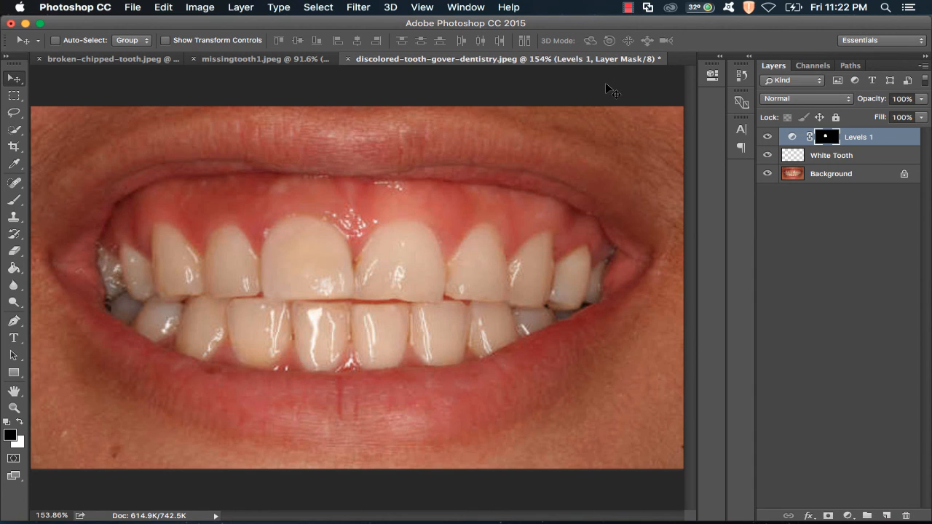